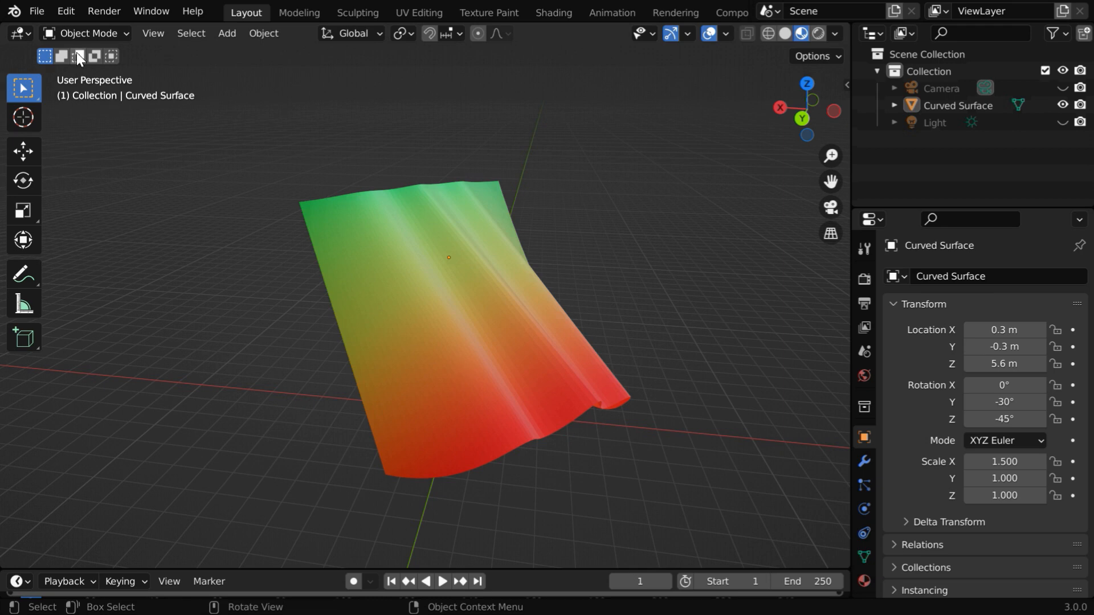
Open the recent file Tutorial-131.blend and select the Curved Surface object
left_click(38, 11)
mouse_move(79, 65)
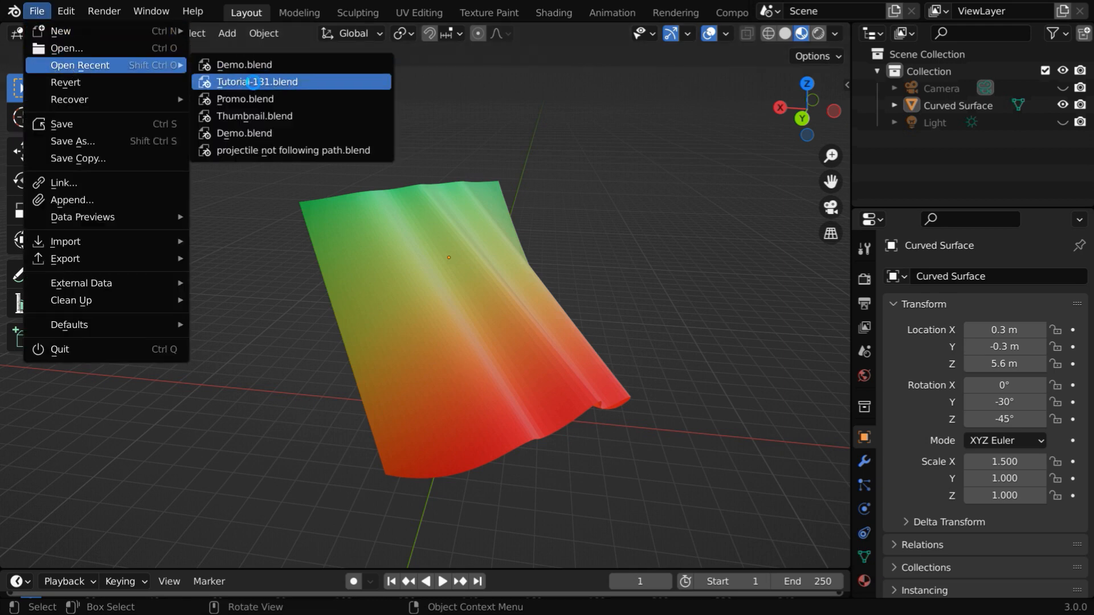
left_click(252, 81)
left_click(481, 369)
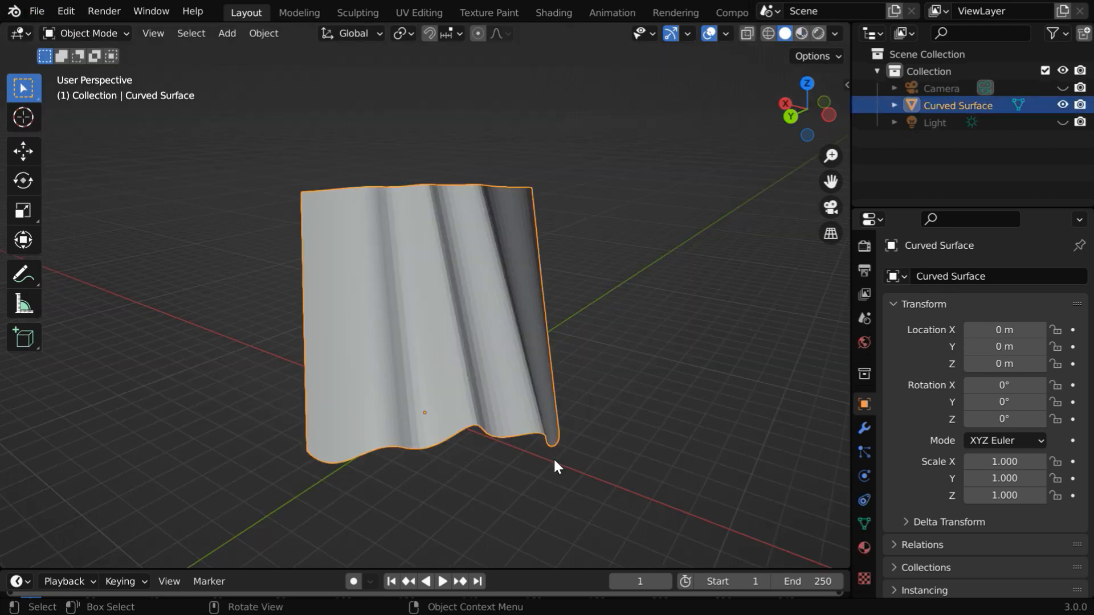
Display the viewport in Material Preview shading and create a new material for the Curved Surface
scroll(555, 458, "up", 2)
scroll(547, 438, "up", 1)
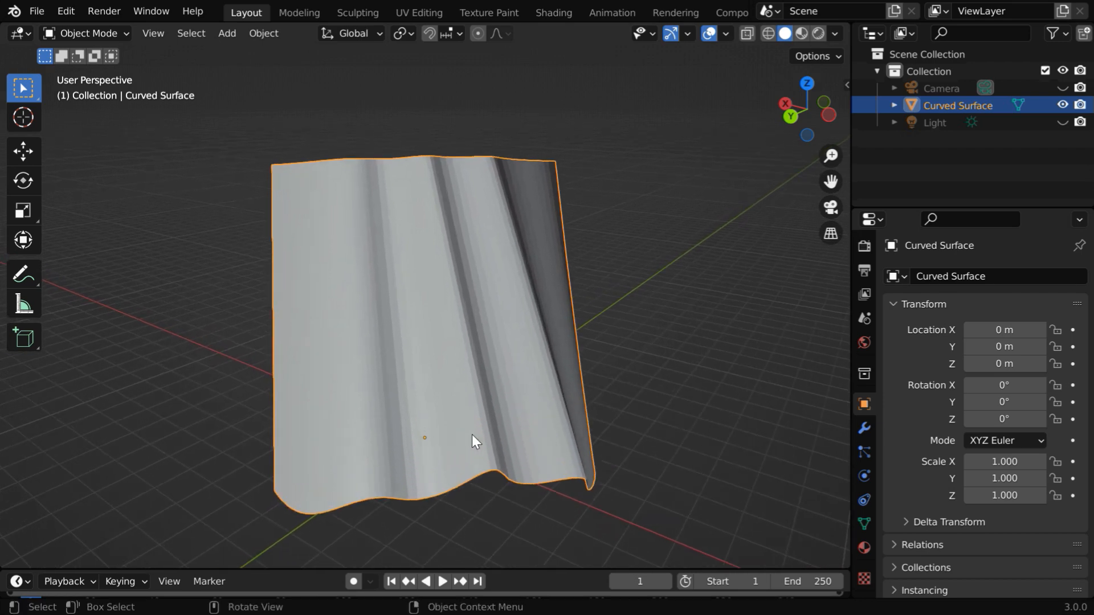
middle_click_drag(563, 431, 610, 426)
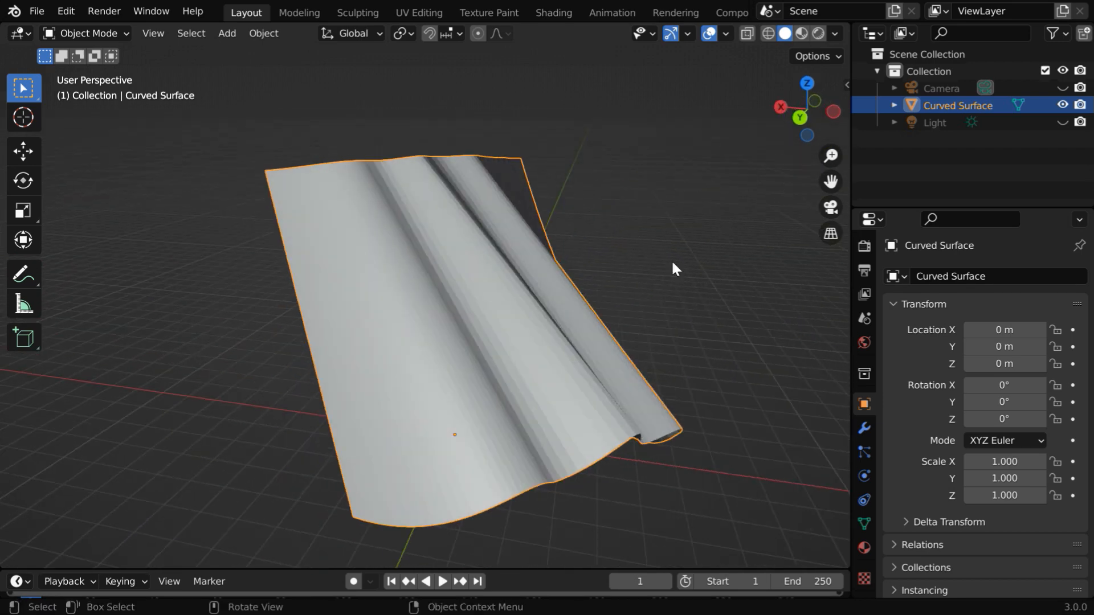
left_click(801, 33)
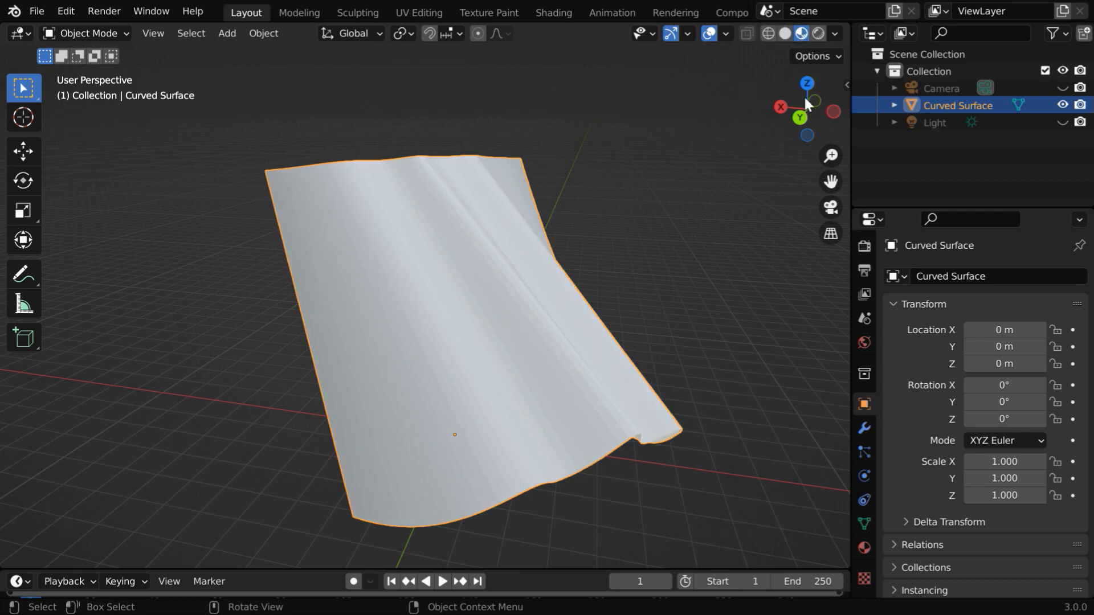
left_click(862, 547)
left_click(977, 347)
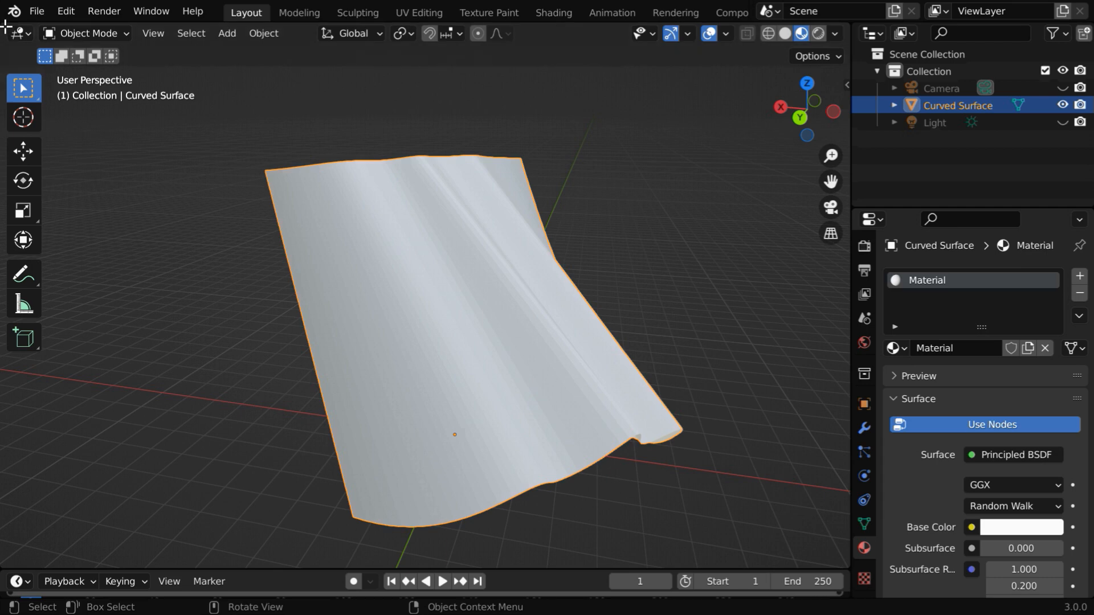
Split the 3D viewport vertically, turn one half into a Shader Editor and hide its sidebar
left_click_drag(4, 26, 540, 71)
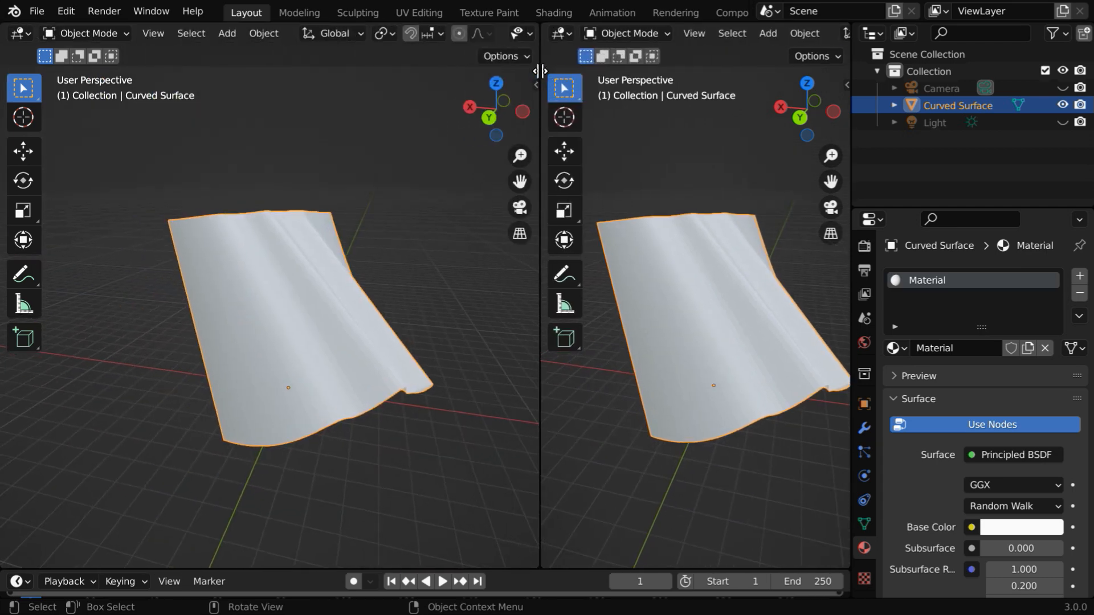
left_click(27, 34)
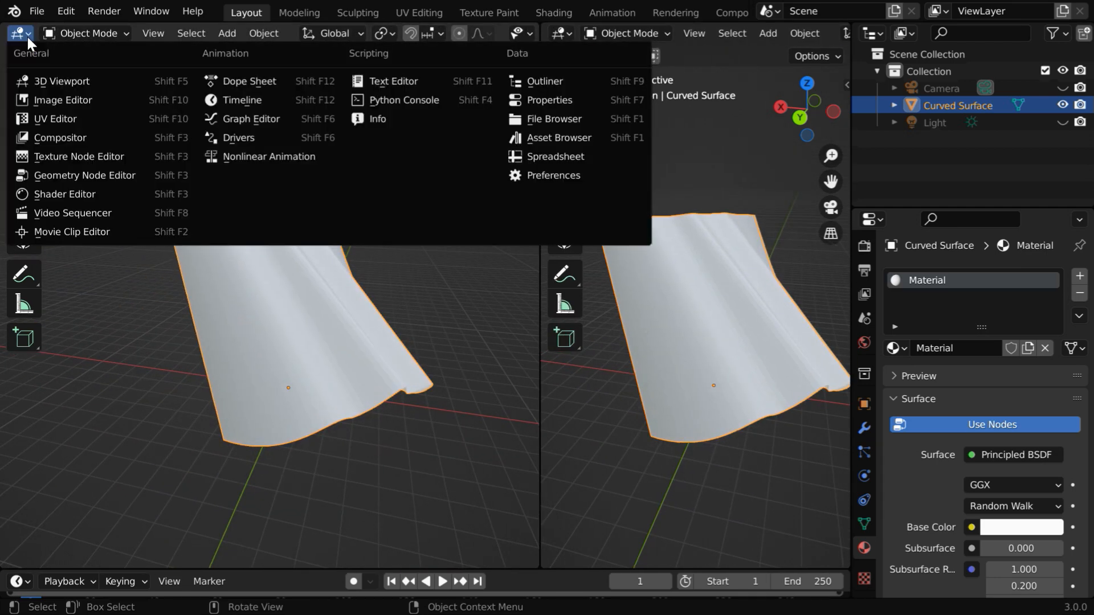
left_click(82, 194)
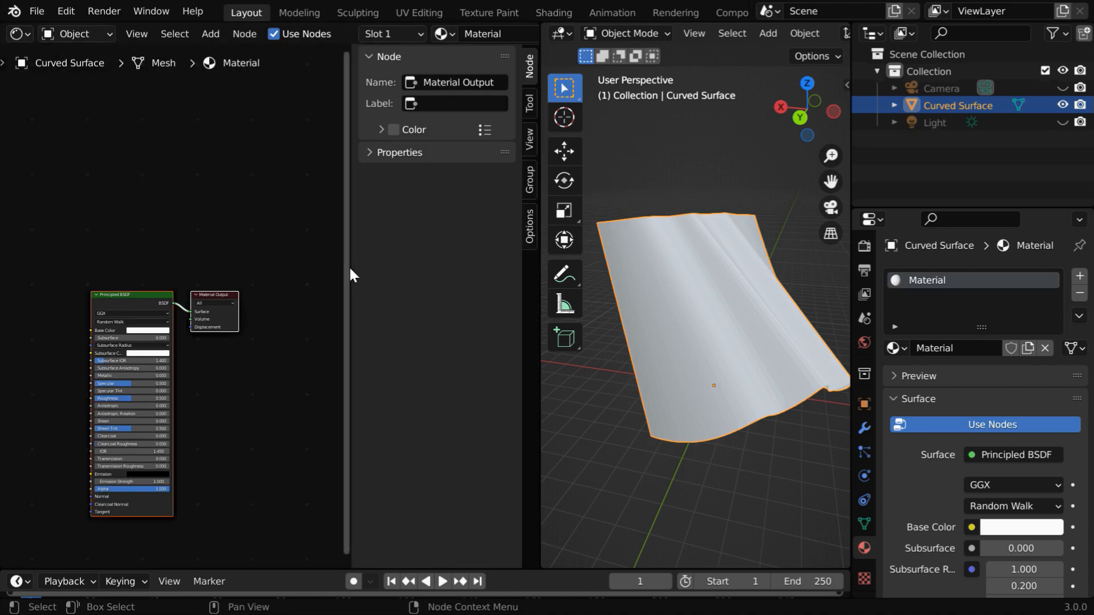
left_click_drag(349, 265, 528, 298)
Add a Texture Coordinate node well ahead of the Principled BSDF in the node tree
scroll(271, 388, "up", 5)
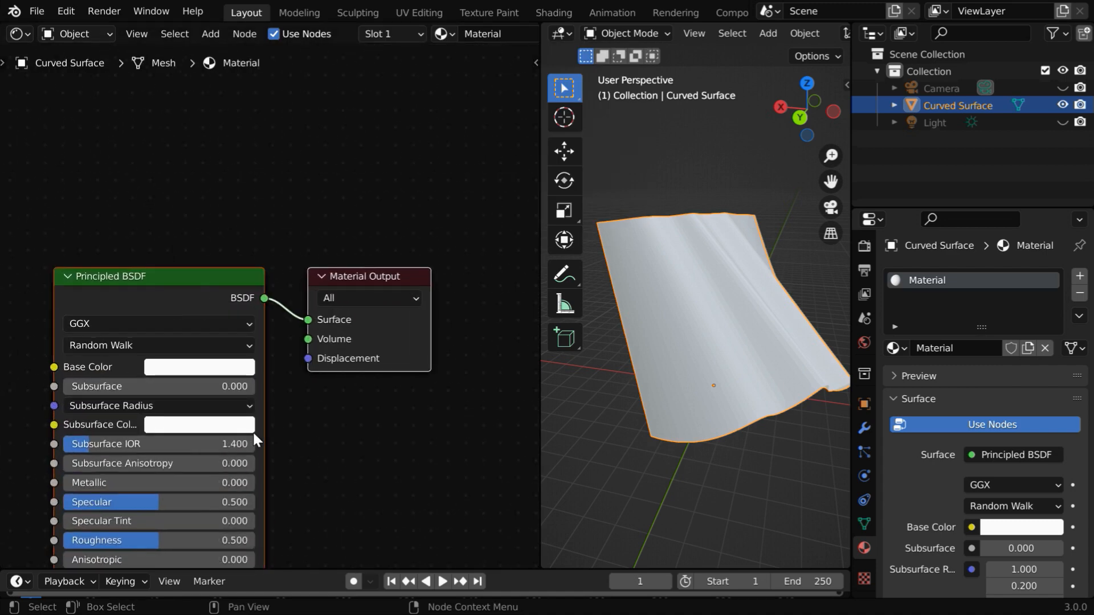
scroll(248, 423, "down", 3)
middle_click_drag(253, 441, 504, 300)
scroll(469, 204, "up", 1)
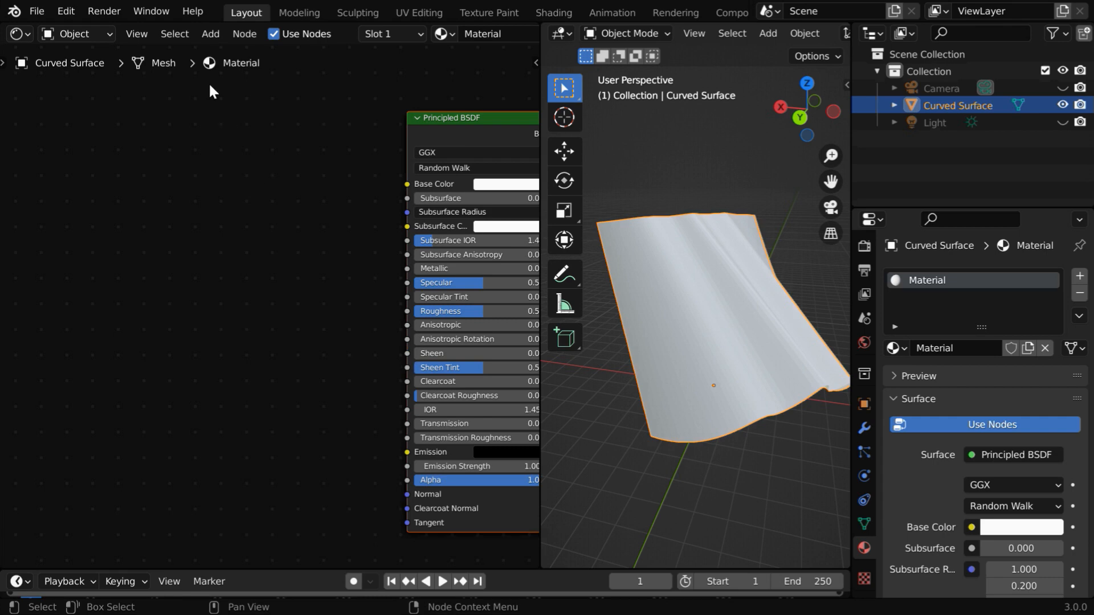
left_click(206, 35)
mouse_move(222, 77)
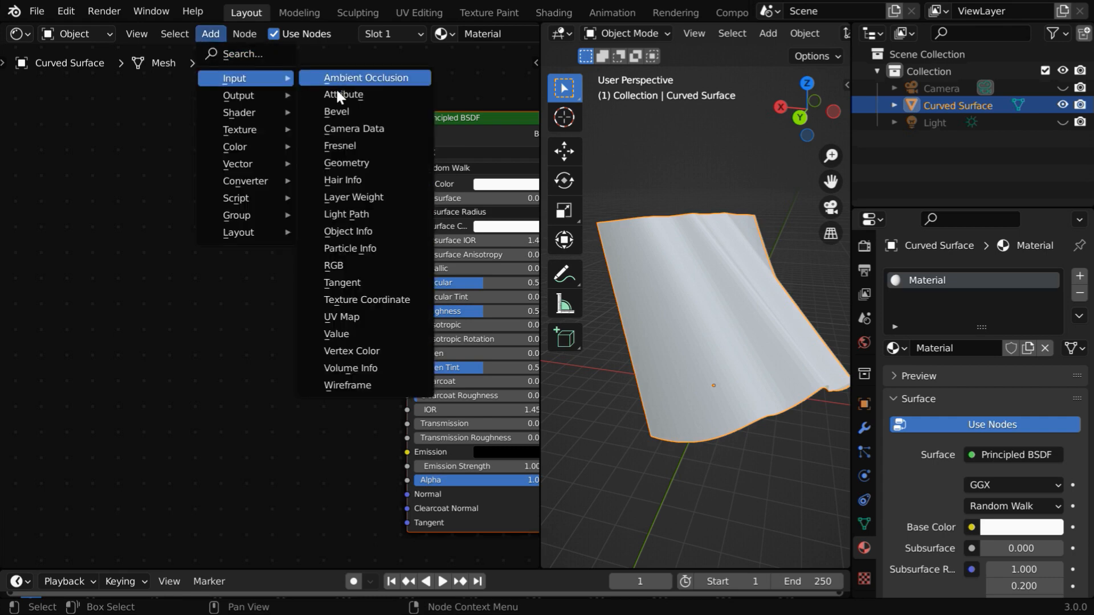
left_click(369, 300)
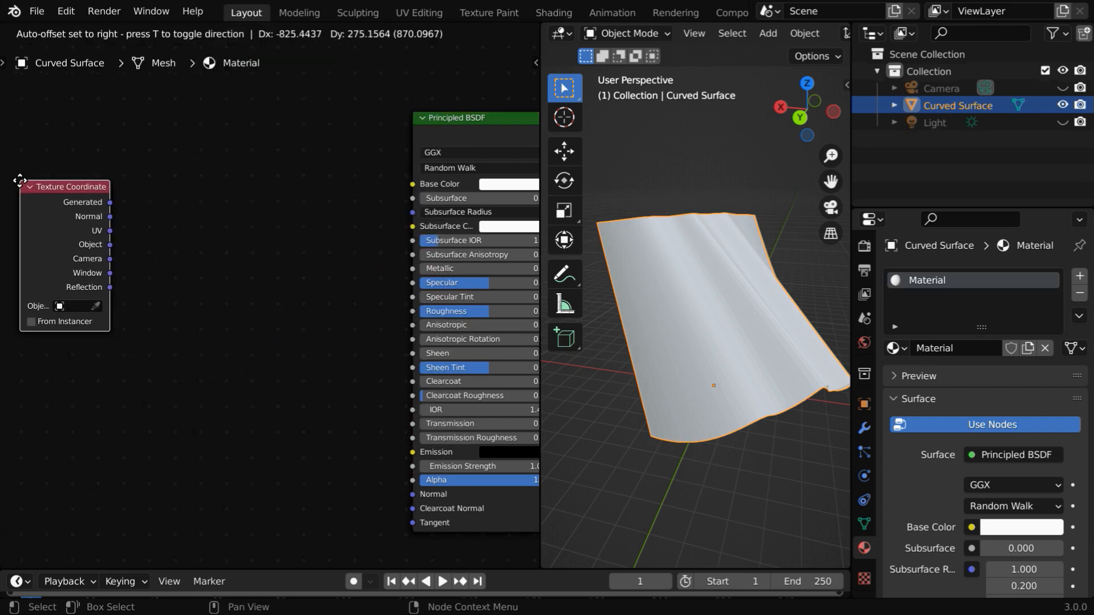
left_click(19, 181)
Add a Gradient Texture node beside the Texture Coordinate node
left_click(211, 34)
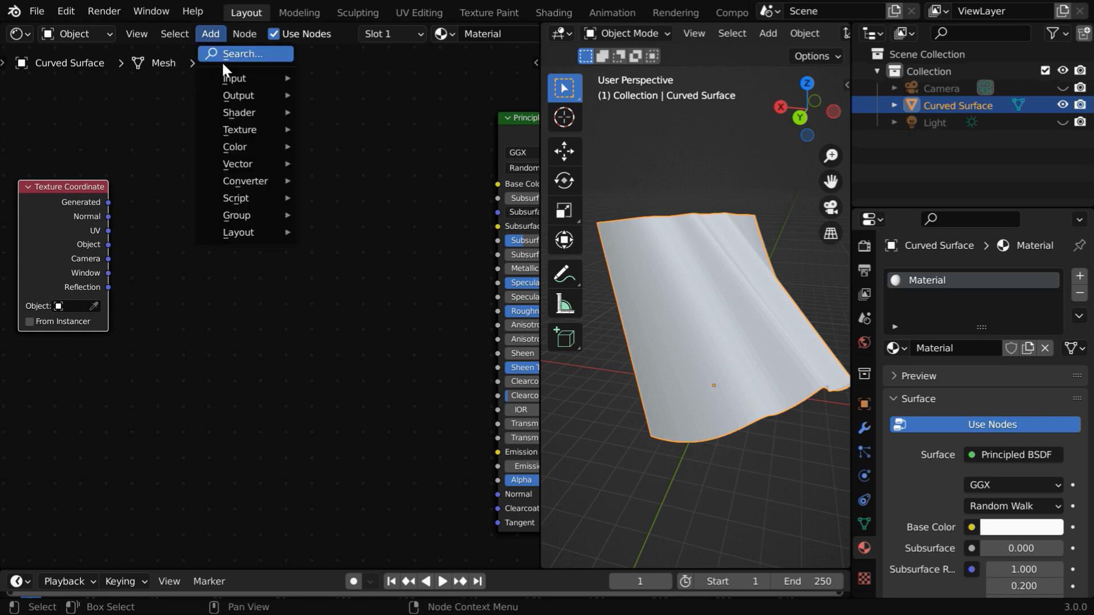
mouse_move(288, 136)
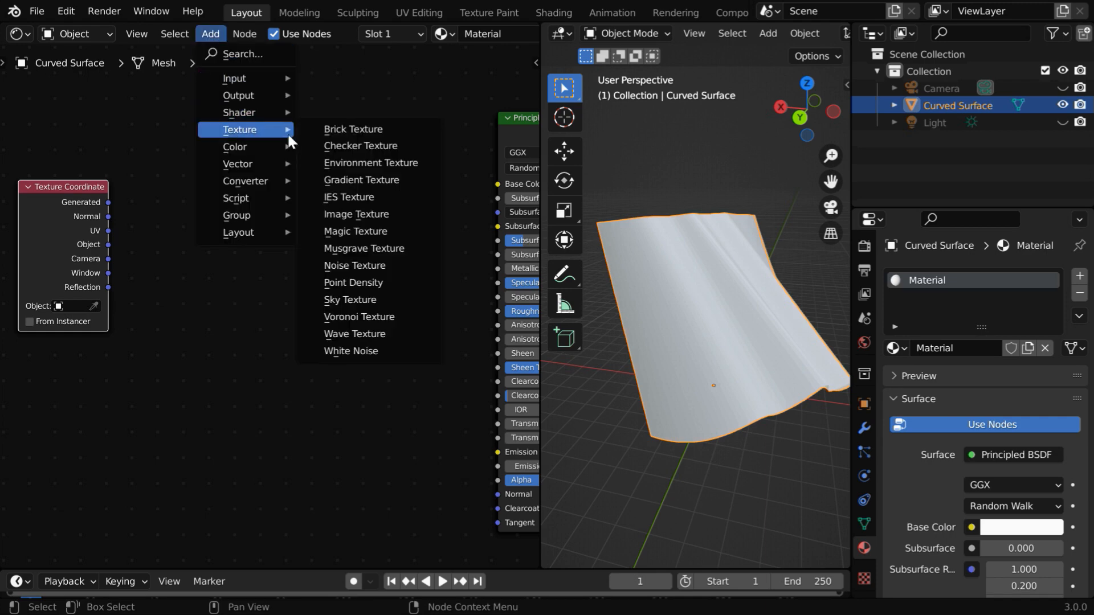
left_click(385, 181)
left_click(174, 220)
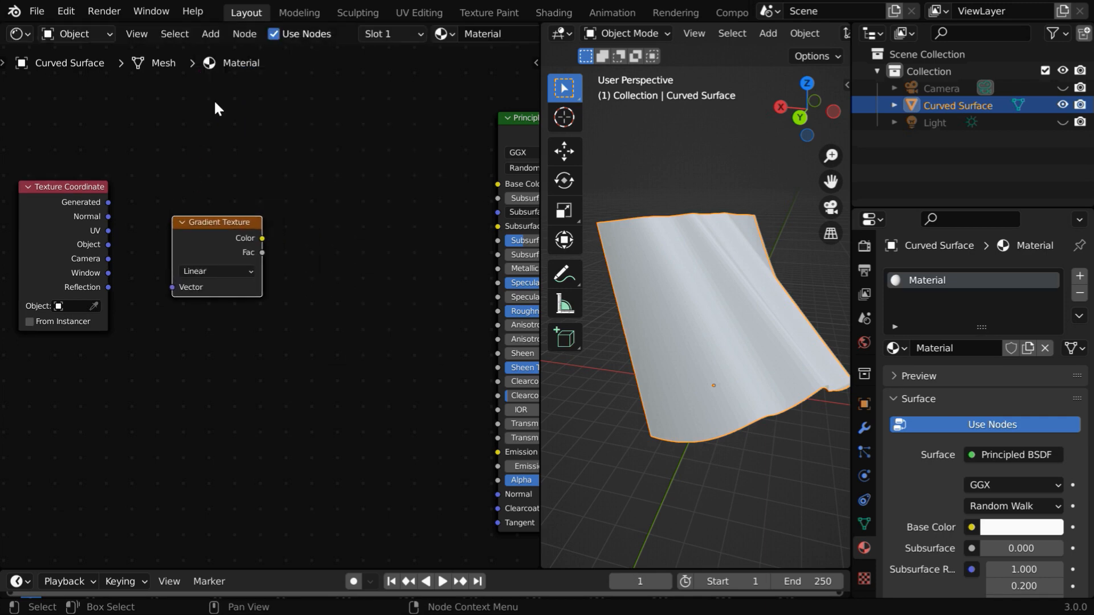
Add a ColorRamp node between the Gradient Texture and the Principled BSDF
left_click(213, 34)
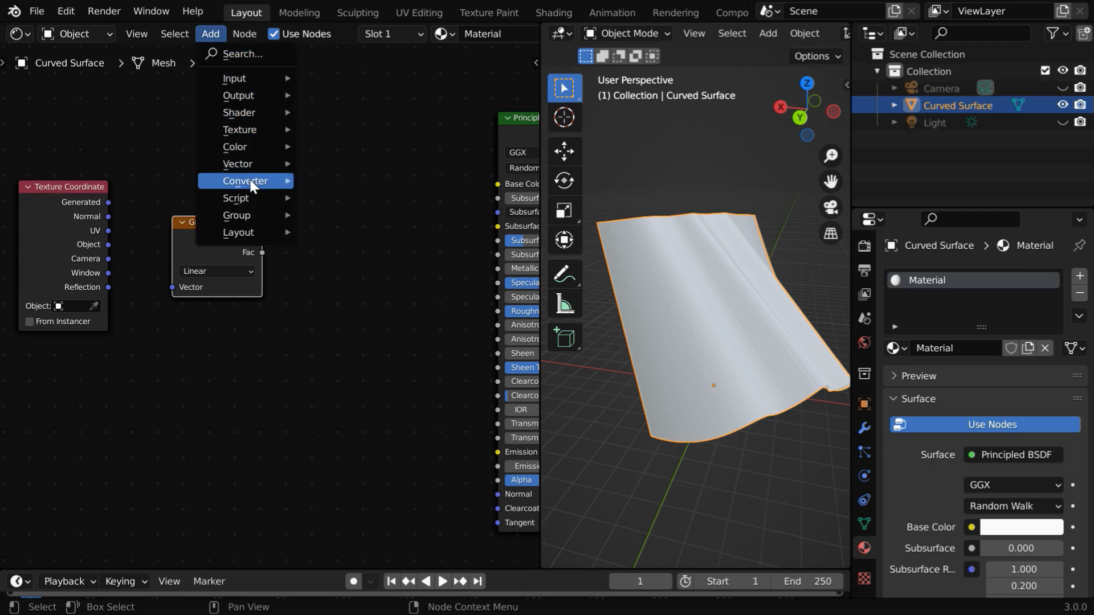
mouse_move(256, 181)
left_click(365, 214)
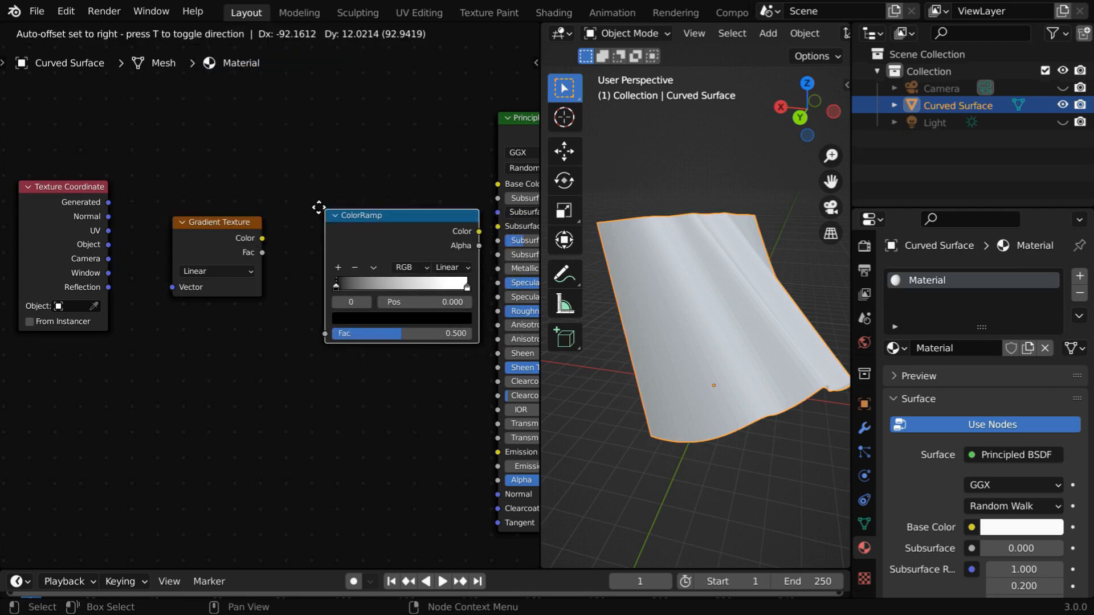
left_click(299, 205)
Link the Generated coordinates to the Gradient Texture's Vector, its Color to the ColorRamp's Fac, and the ramp's Color to Base Color
scroll(212, 311, "up", 1)
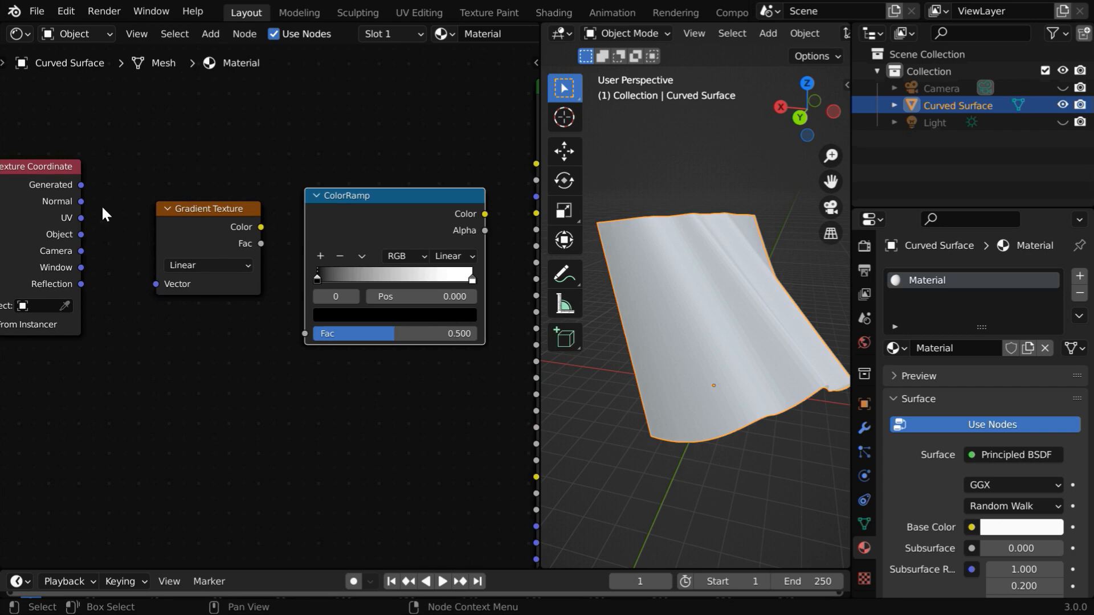
left_click_drag(82, 185, 155, 284)
left_click_drag(221, 208, 301, 334)
middle_click_drag(415, 410, 238, 419)
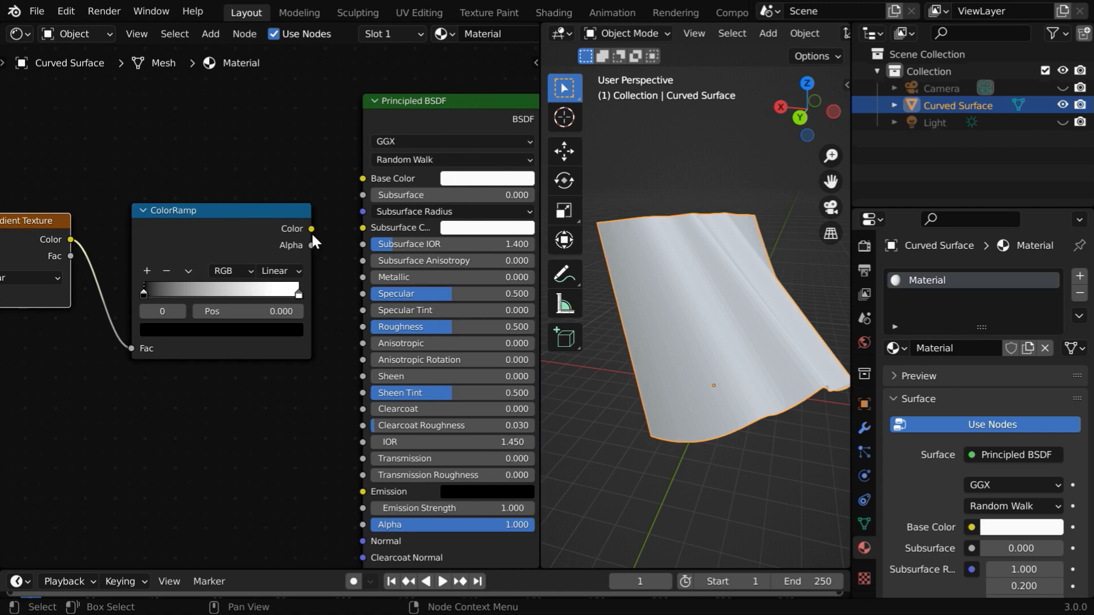
left_click_drag(312, 228, 319, 221)
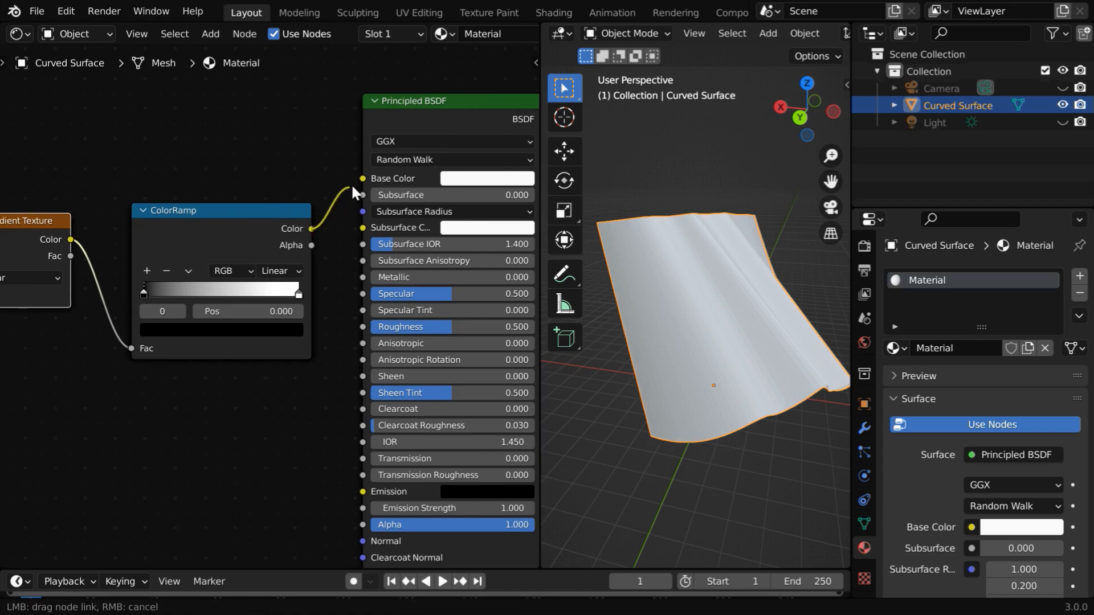
left_click_drag(360, 178, 360, 178)
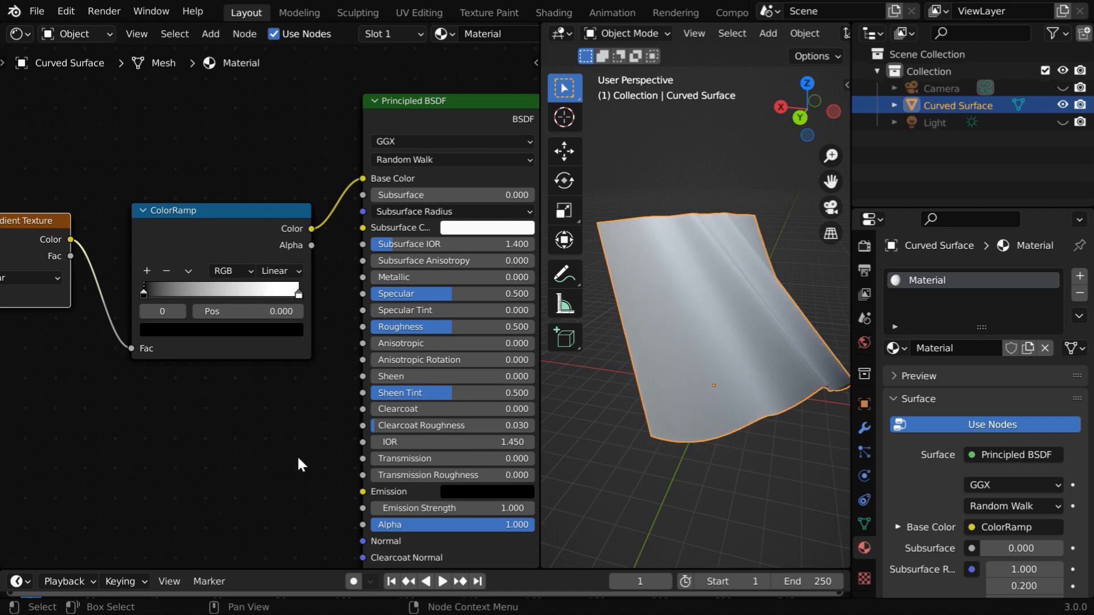
Change the ColorRamp's first stop, at position 0, to bright red
mouse_move(171, 434)
middle_mouse_down()
mouse_move(230, 420)
mouse_move(402, 437)
mouse_move(305, 423)
mouse_move(171, 440)
middle_mouse_up()
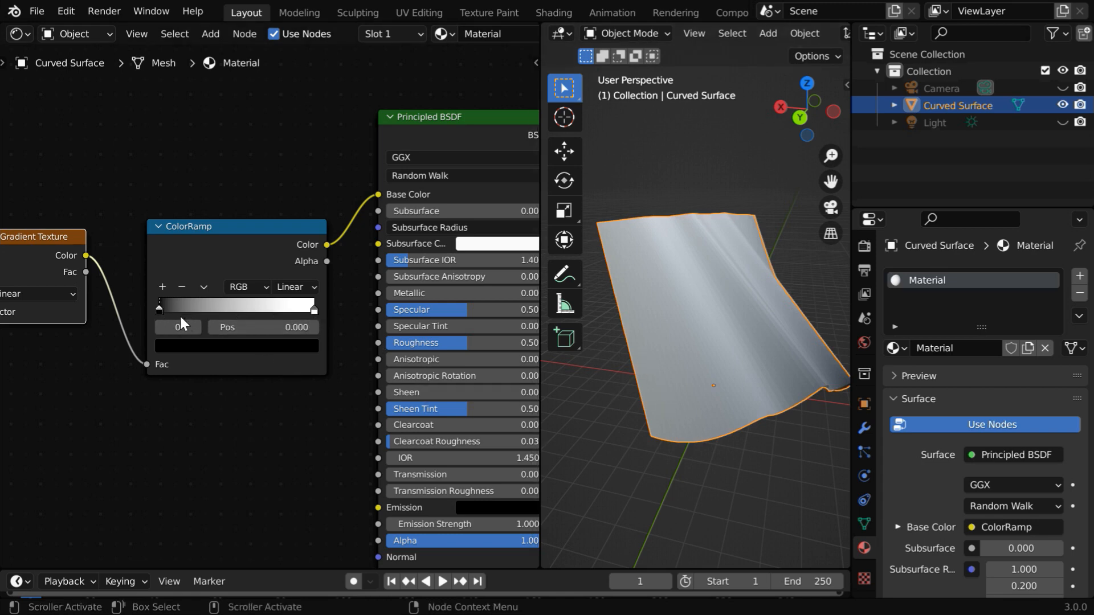
left_click(159, 312)
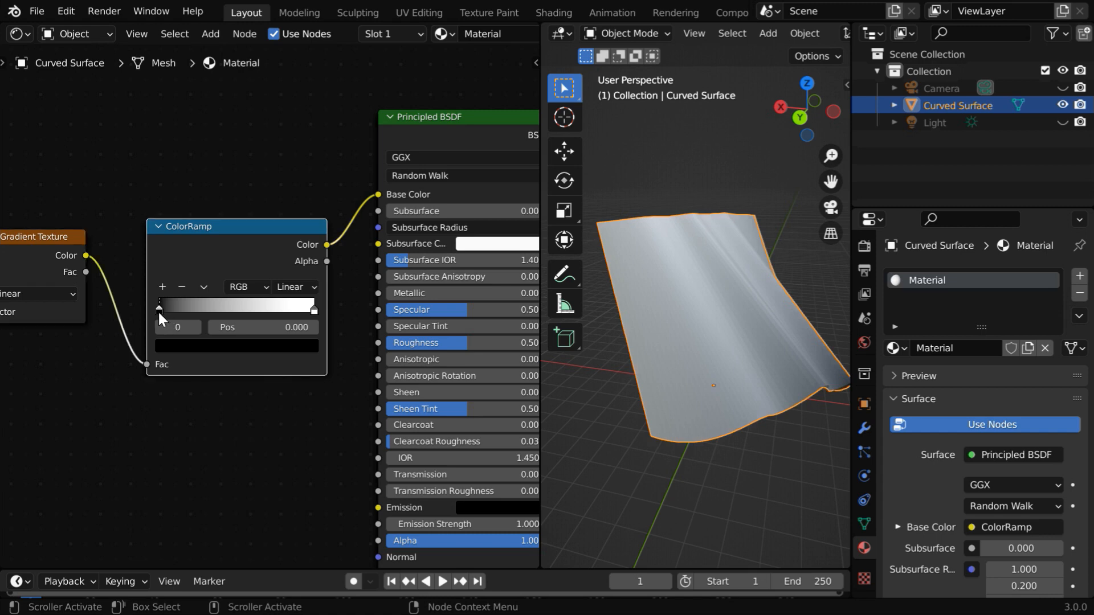
left_click(244, 349)
left_click_drag(283, 238, 283, 132)
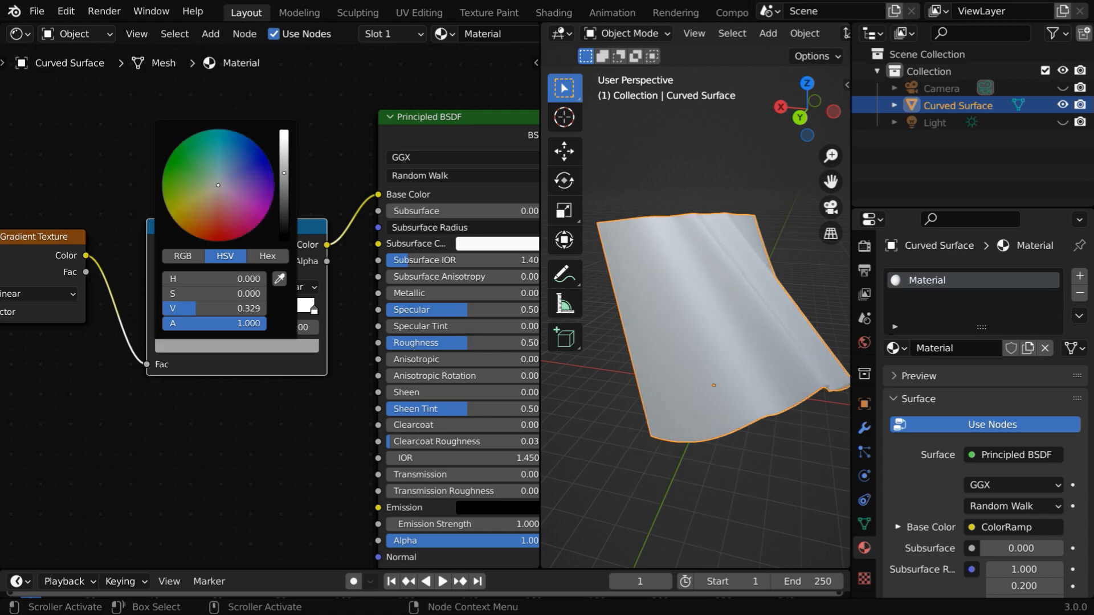
left_click_drag(221, 237, 215, 244)
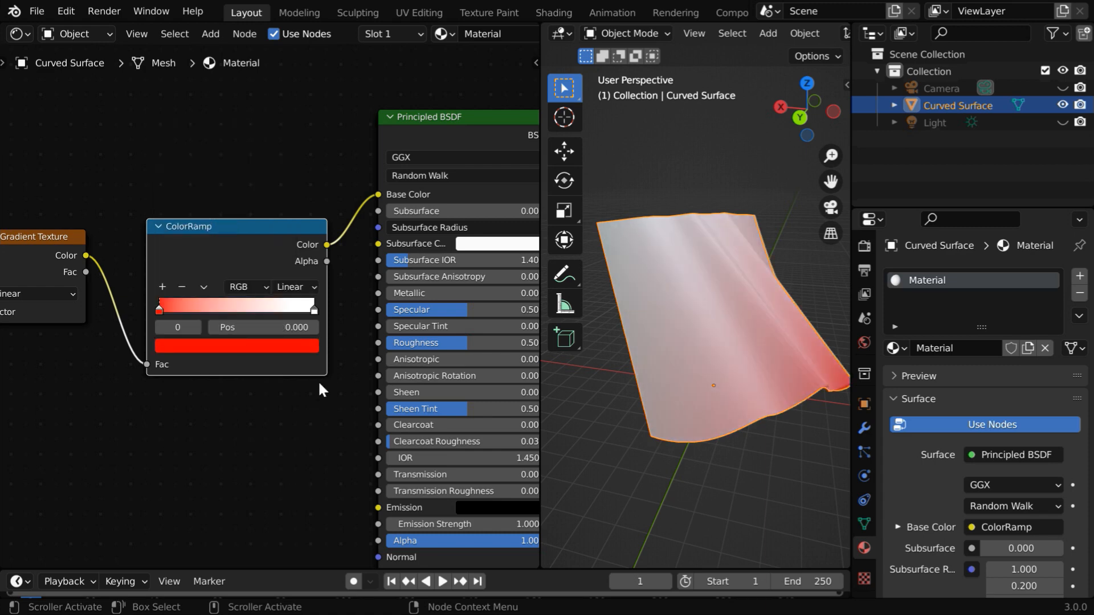
Change the ColorRamp's end stop, at position 1, to yellow-green
left_click(314, 312)
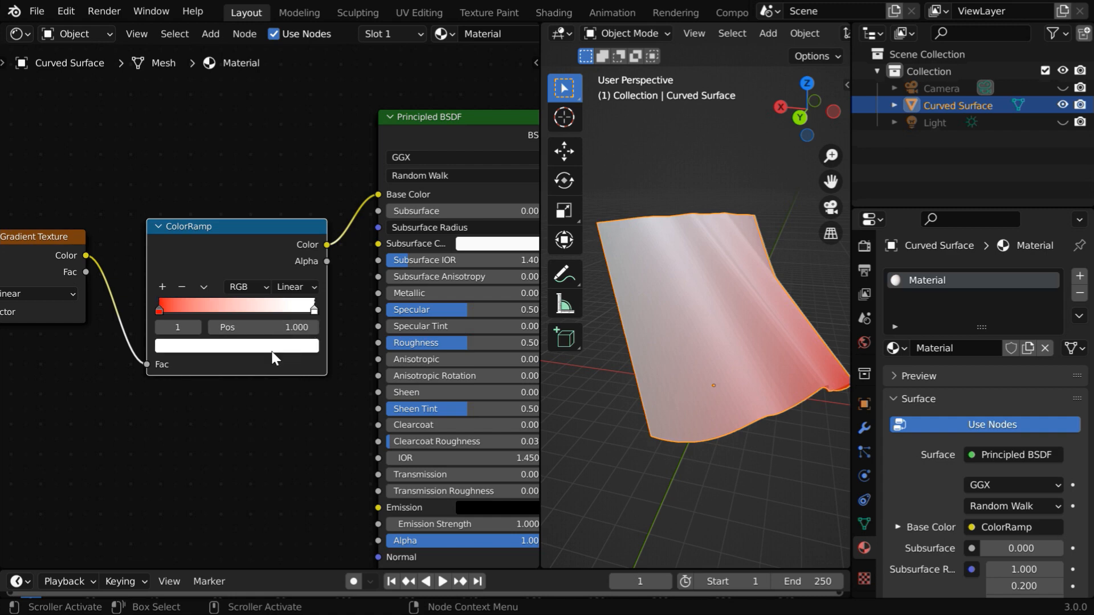
left_click(238, 356)
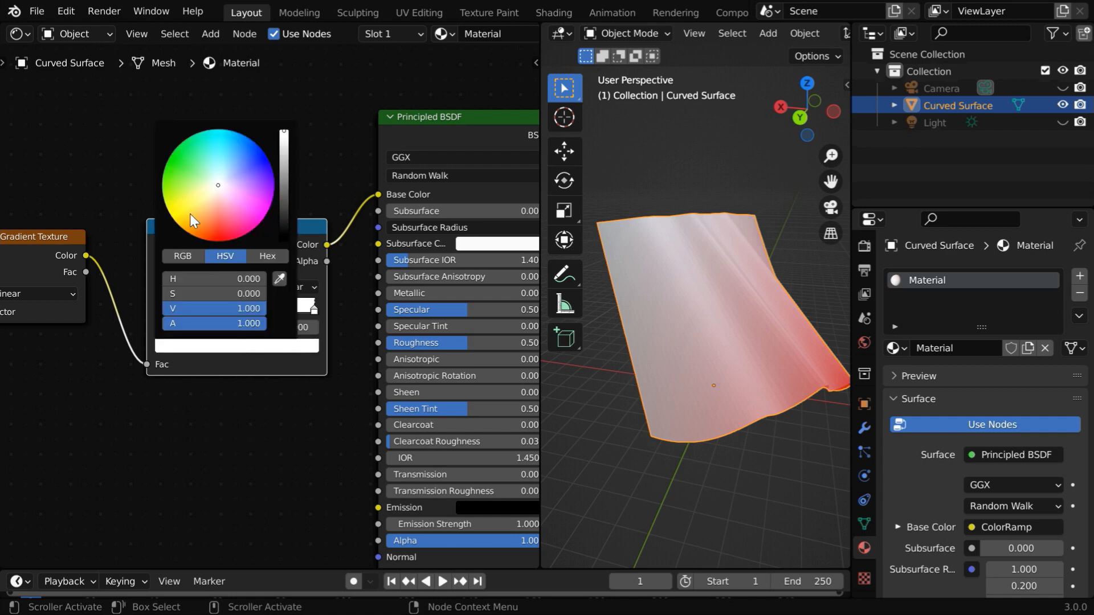
mouse_move(189, 215)
left_mouse_down()
mouse_move(181, 222)
mouse_move(162, 193)
left_mouse_up()
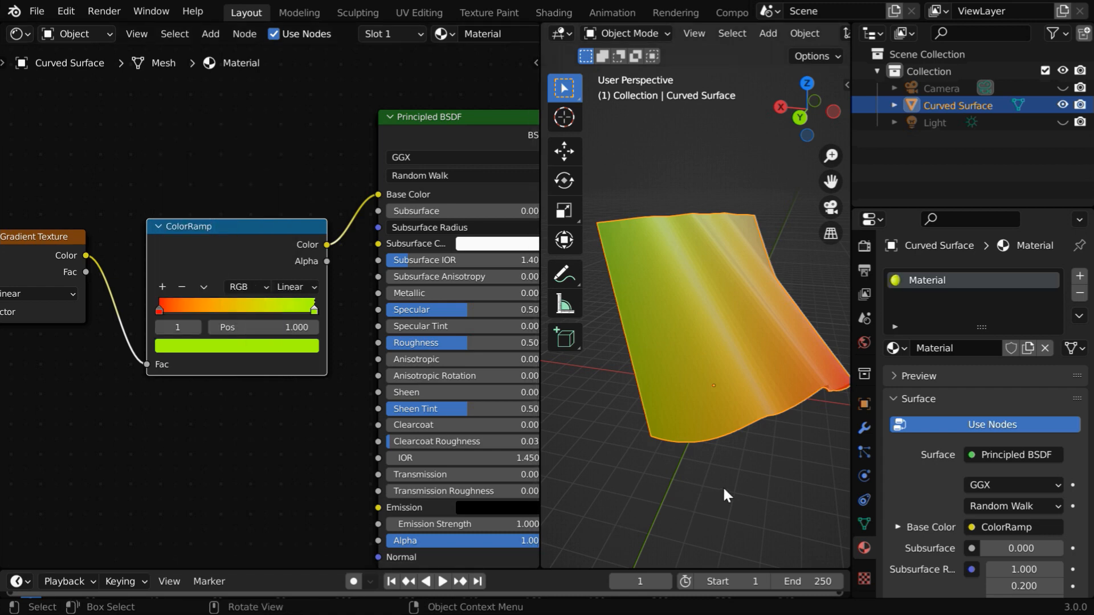
middle_click_drag(731, 496, 739, 445)
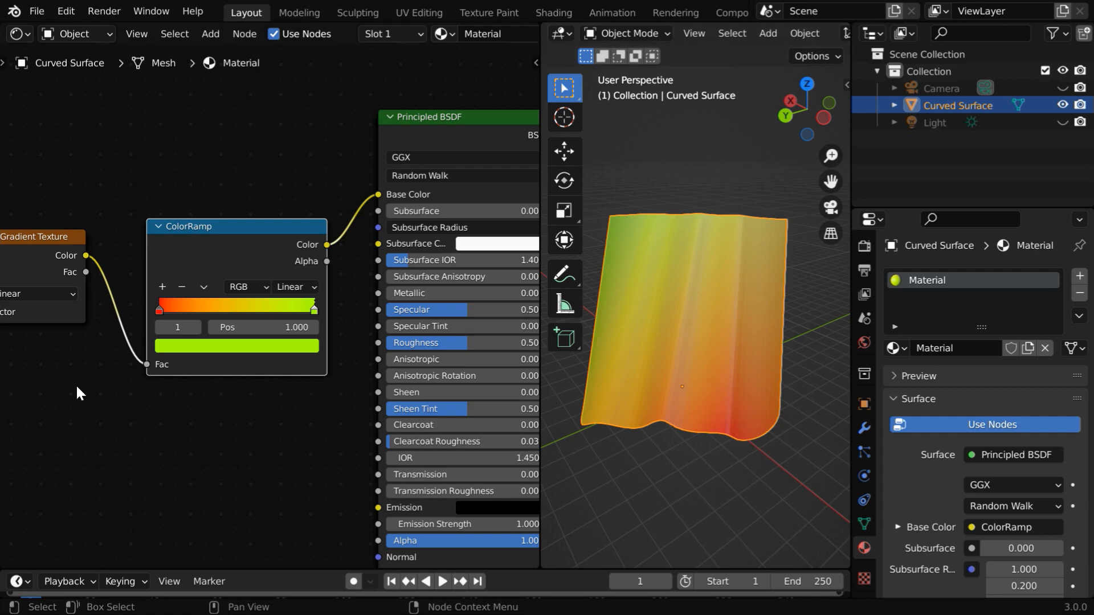
Insert a Mapping node into the link between the Texture Coordinate and Gradient Texture nodes
middle_click_drag(33, 374, 262, 391)
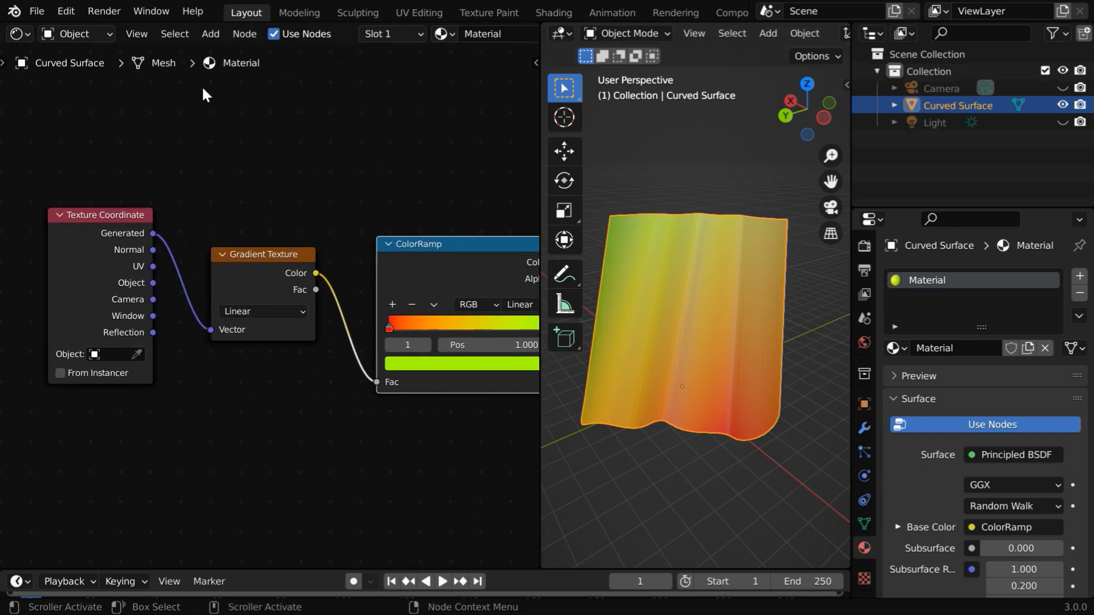
left_click(211, 33)
mouse_move(245, 164)
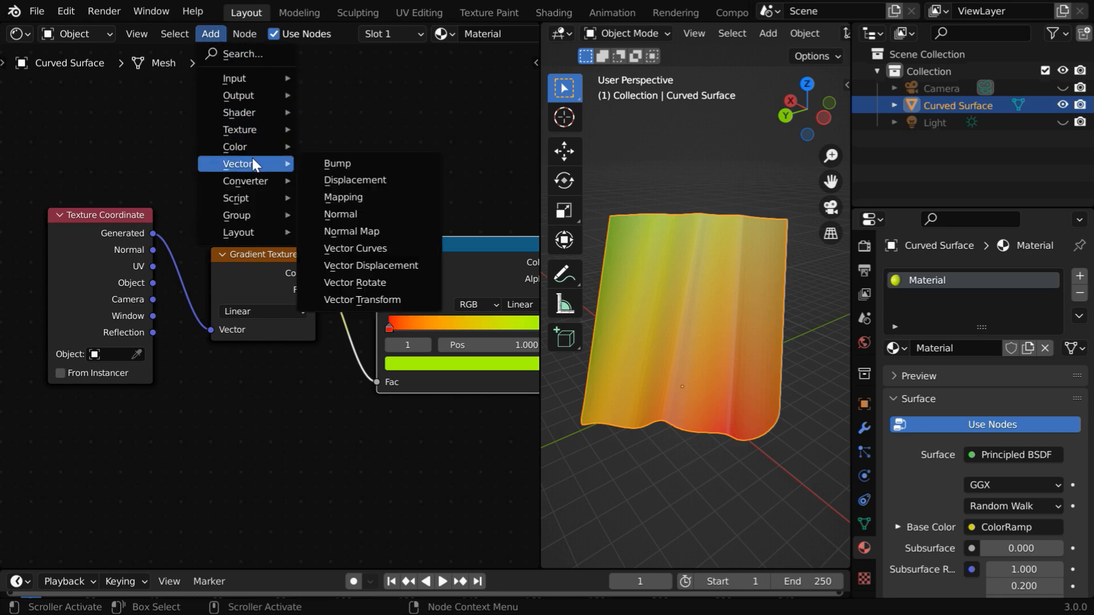
left_click(349, 197)
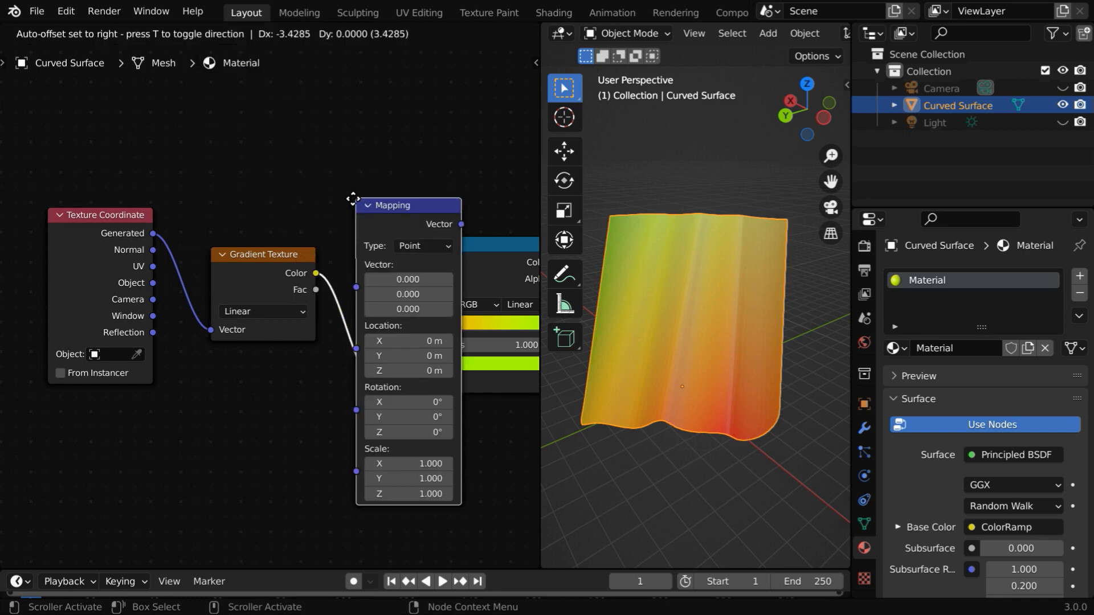
left_click(210, 188)
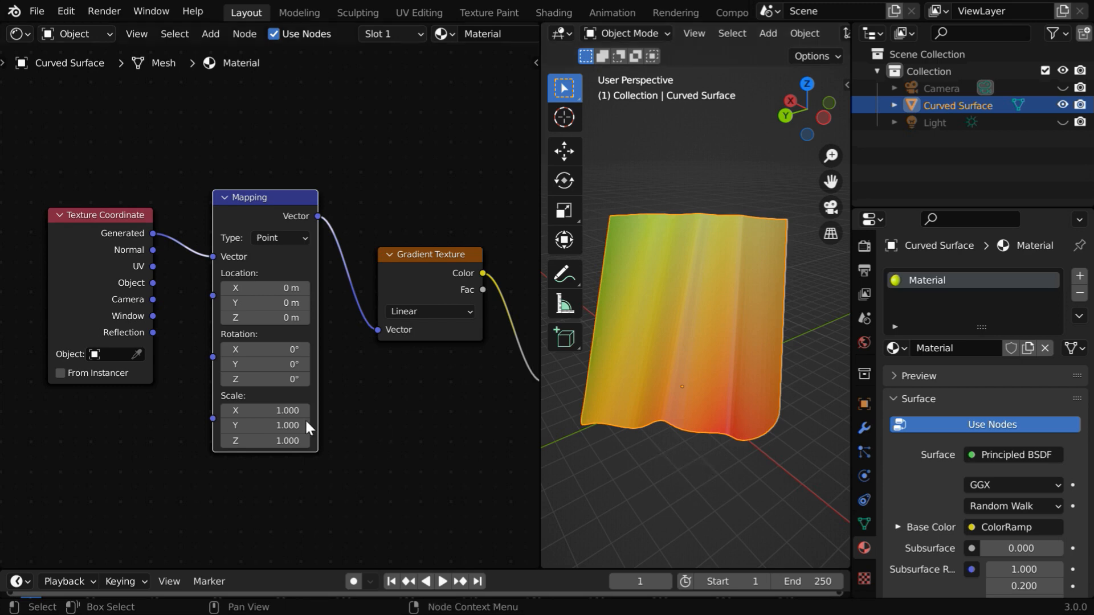
Rotate the gradient by setting the Mapping node's Z rotation to 45°
left_click_drag(267, 378, 317, 379)
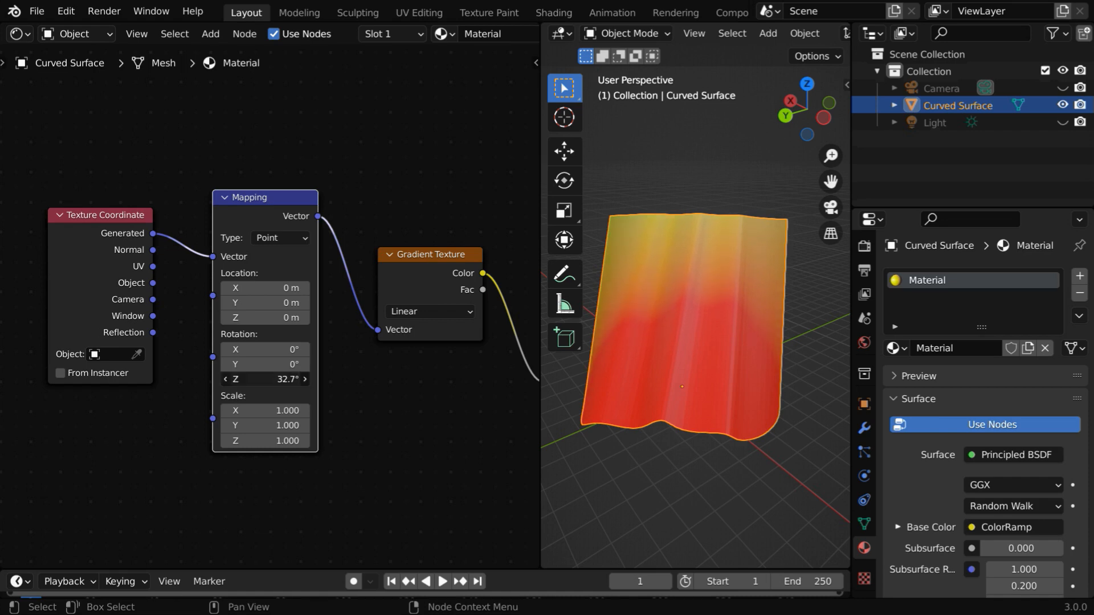
left_click(288, 380)
type("45")
key("Return")
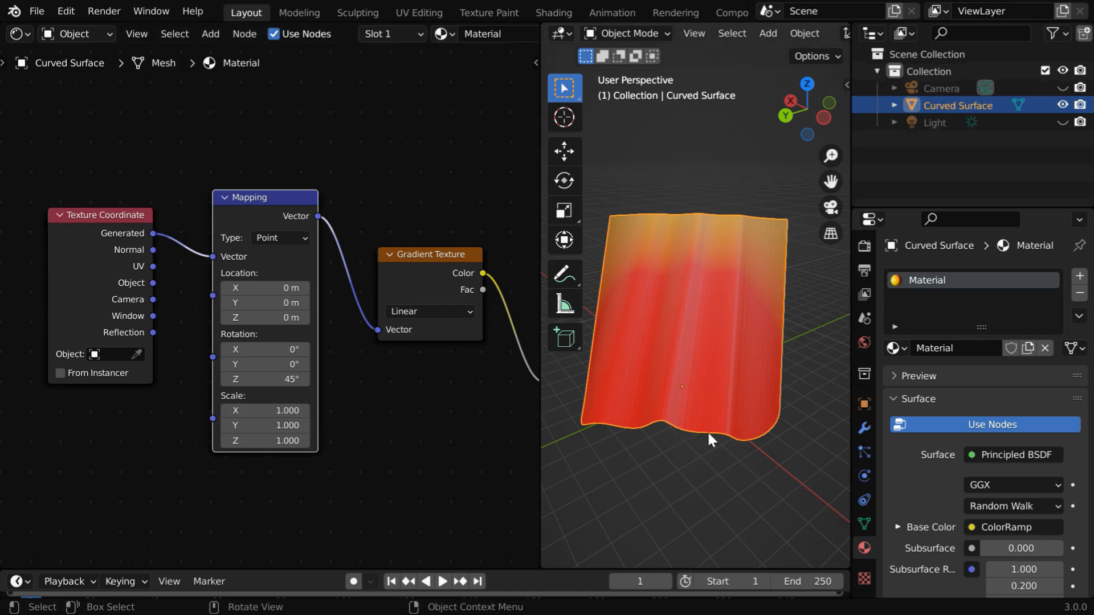
Set the Mapping node's scale to 2.5 on all three axes and the Gradient Texture's type to Quadratic
middle_click_drag(673, 488, 698, 478)
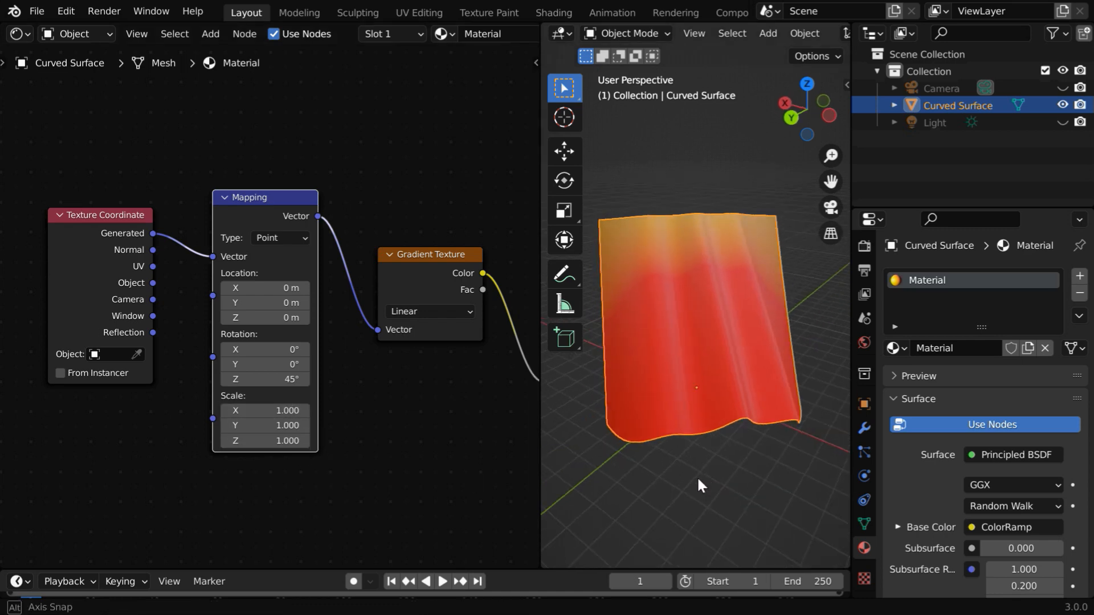
left_click_drag(283, 412, 288, 441)
type("2")
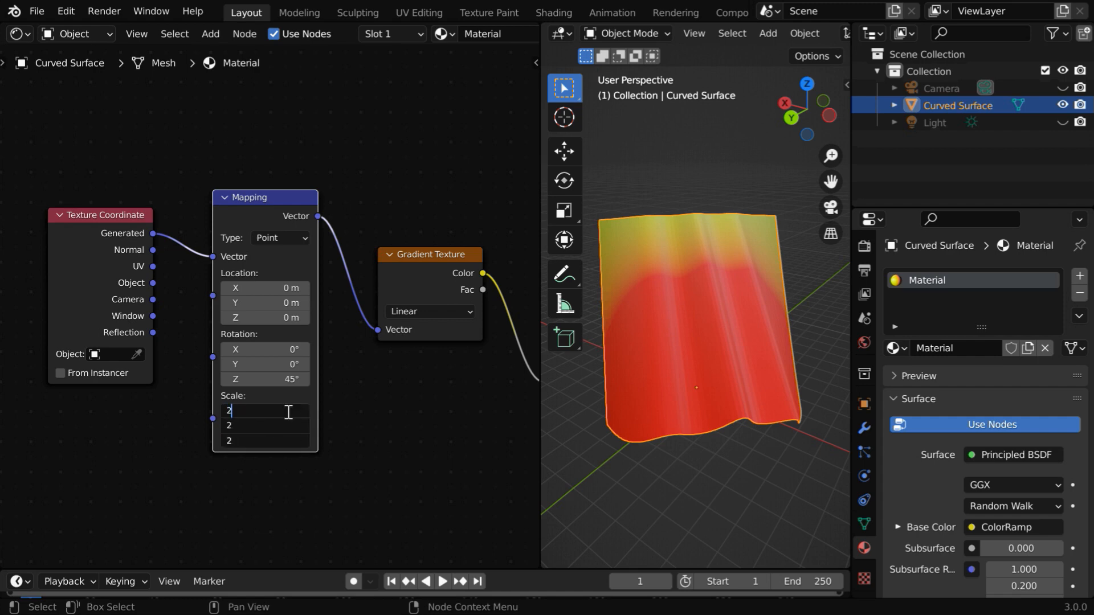
type(".5")
key("Return")
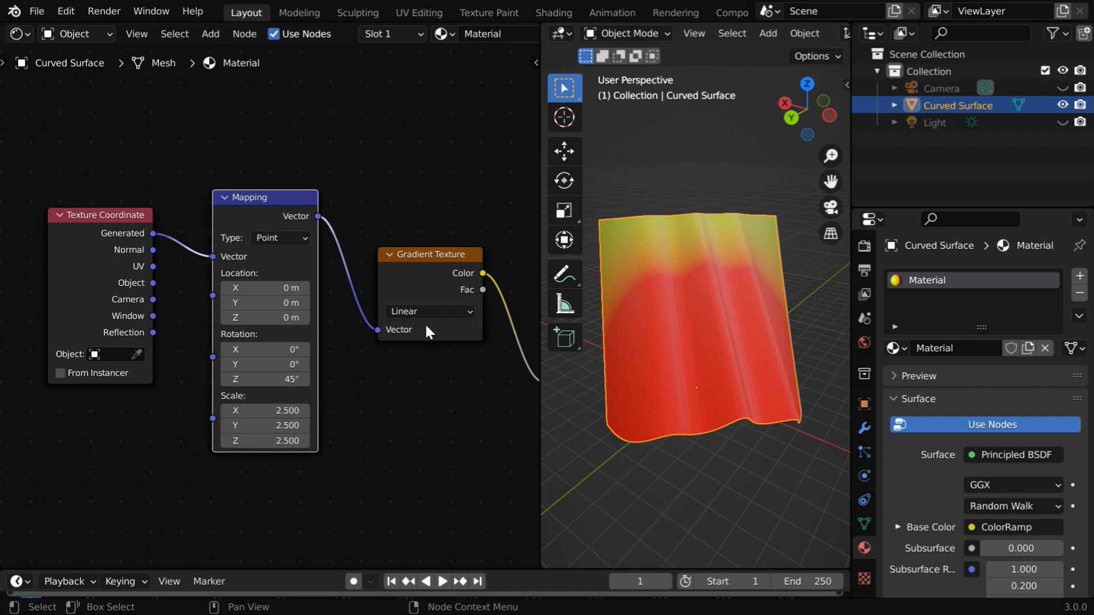
left_click(442, 310)
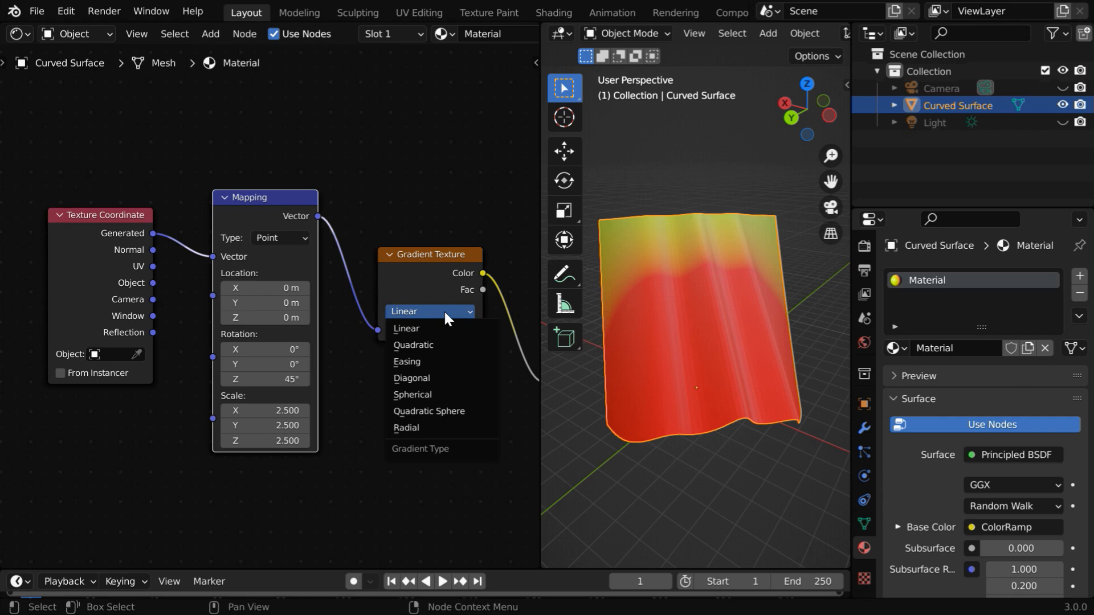
left_click(441, 346)
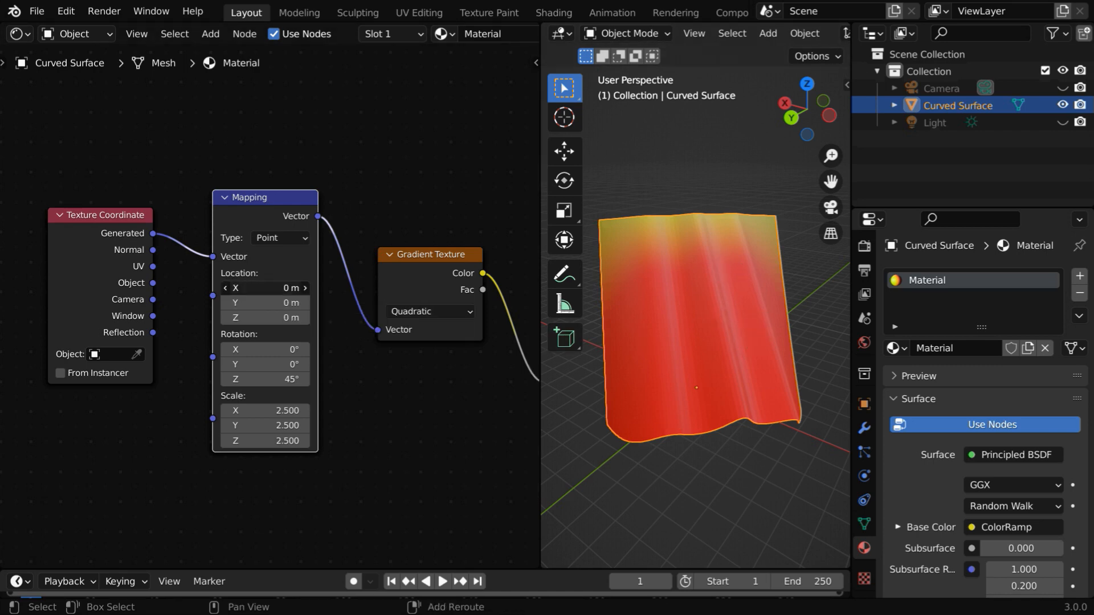
Shift the gradient by setting the Mapping node's X location to 0.5 m
left_click_drag(265, 288, 303, 287)
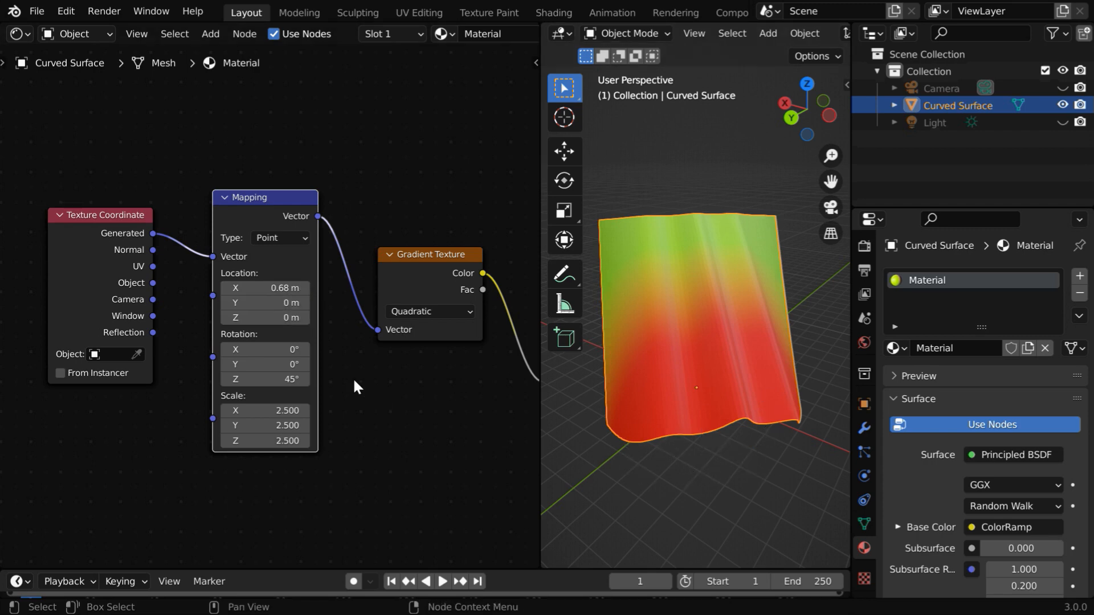
left_click(267, 288)
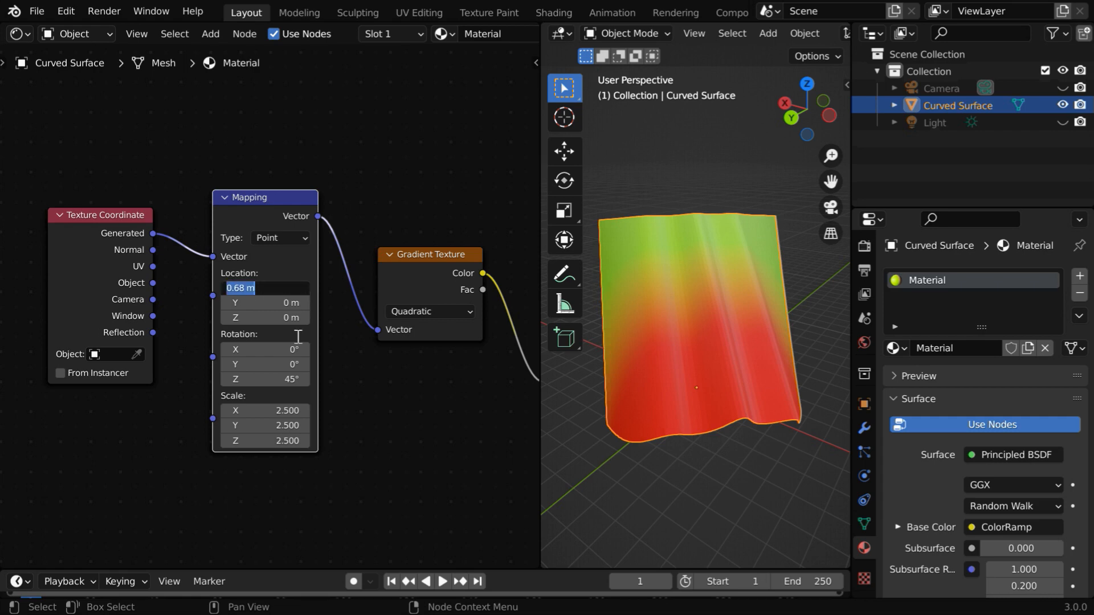
type("0.5")
key("Return")
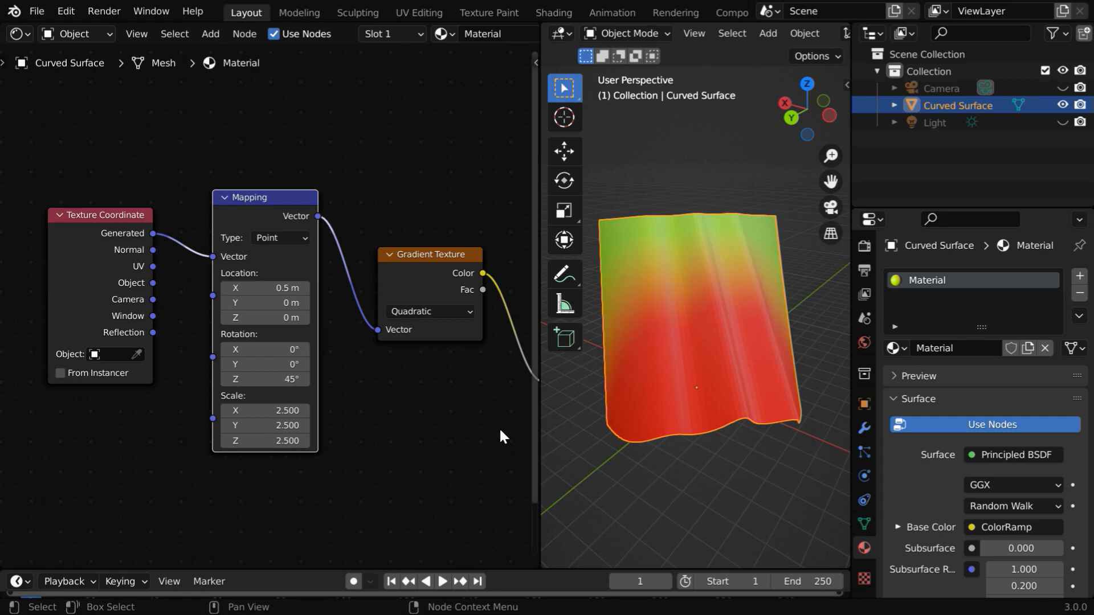
Change the ColorRamp's end stop, at position 1, to a cooler emerald green by raising its hue
middle_click_drag(502, 409, 293, 379)
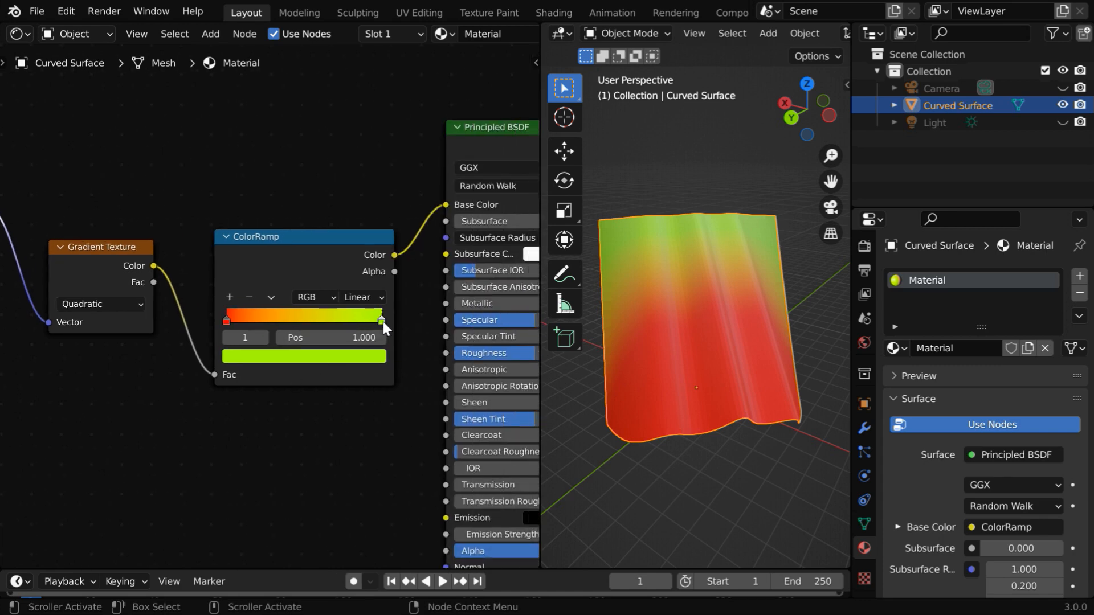
left_click(347, 356)
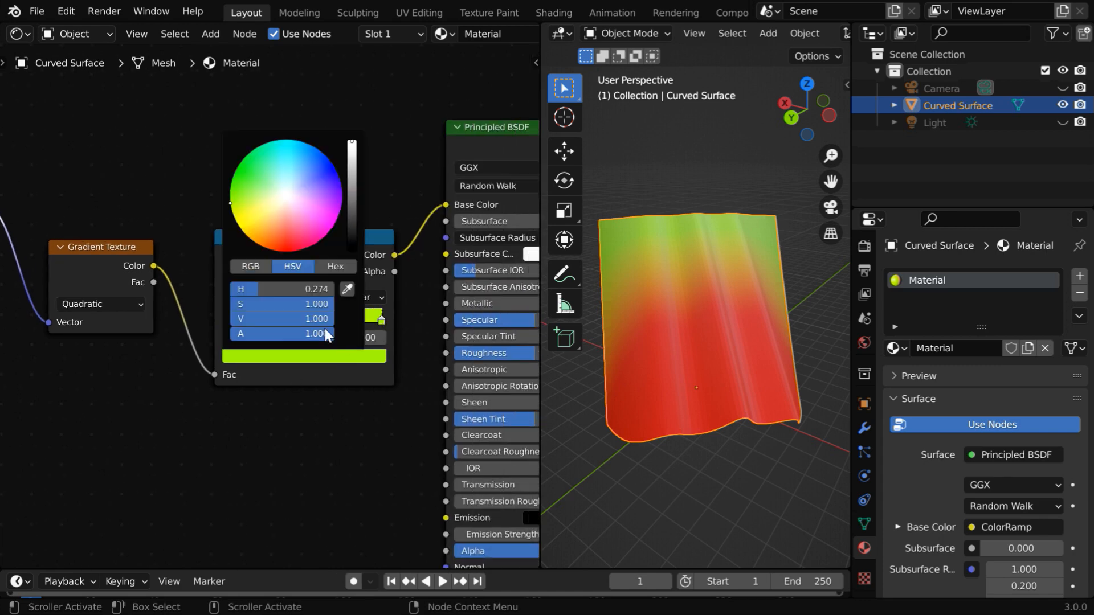
left_click(319, 287)
left_click_drag(319, 287, 337, 286)
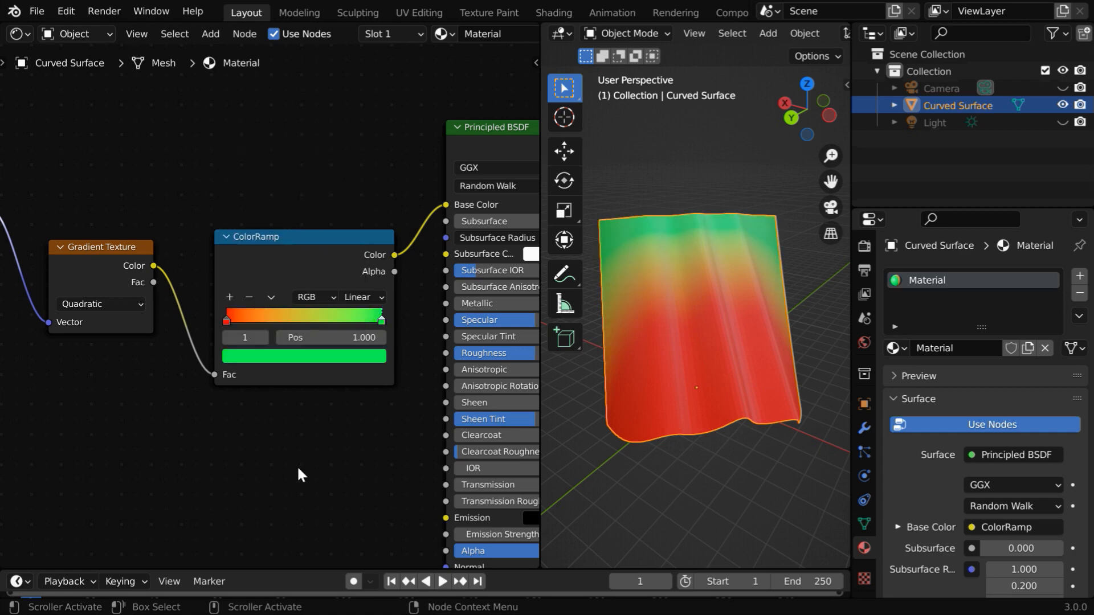
Set the Mapping node's X location to 0.75 m
middle_click_drag(145, 447, 327, 471)
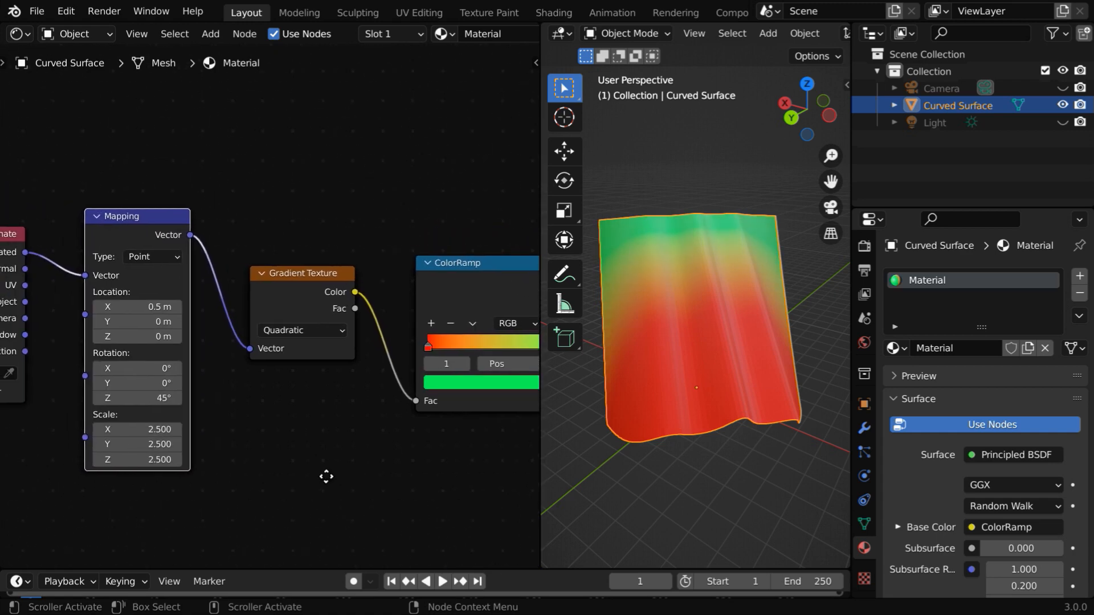
left_click(155, 309)
key("BackSpace")
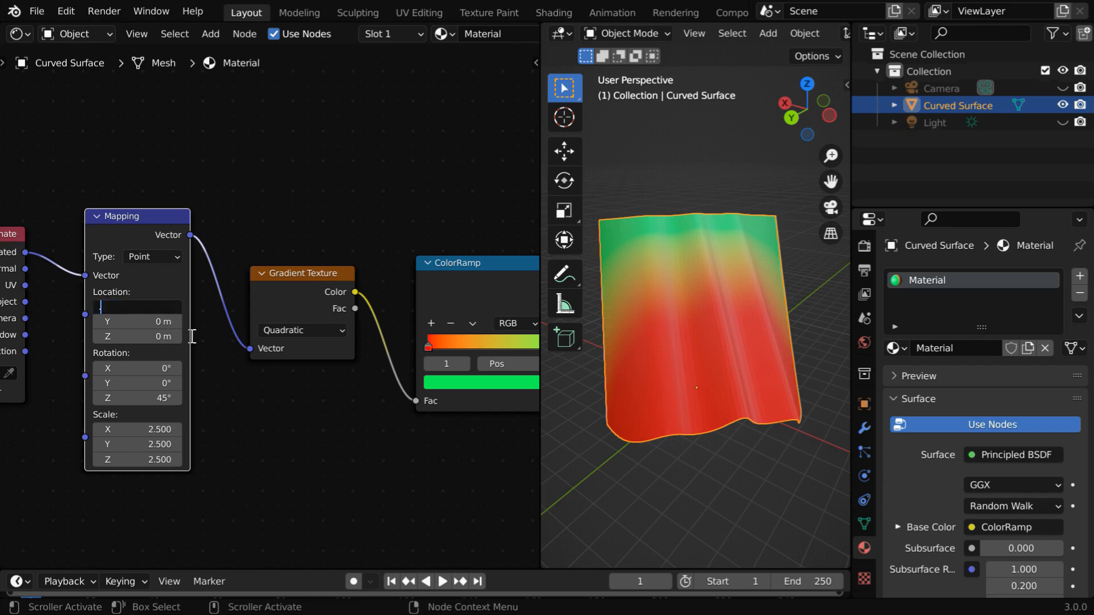
key("Return")
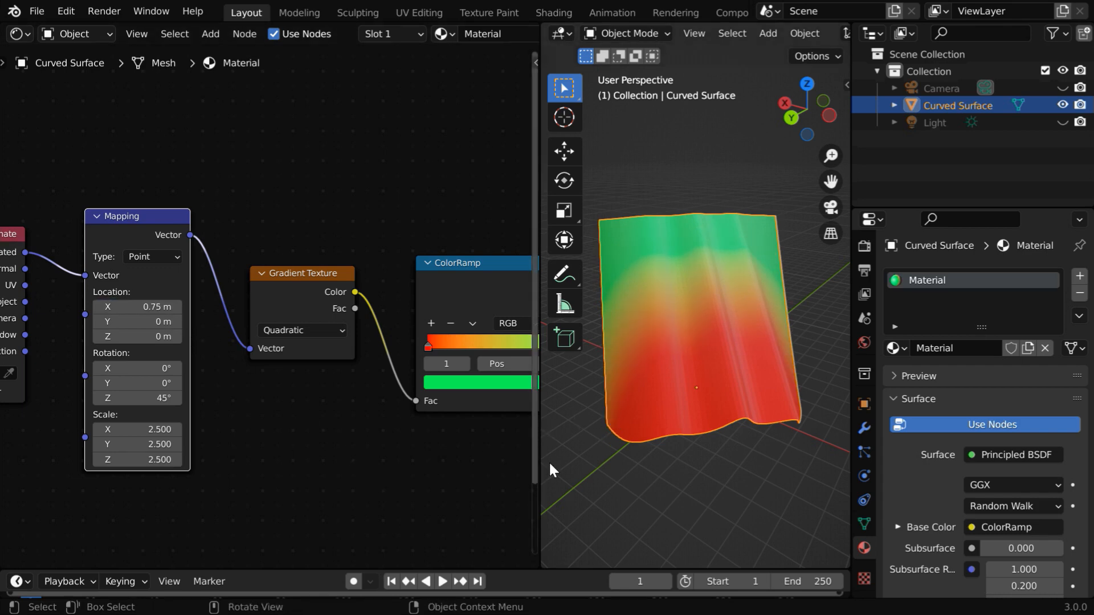
Widen the 3D viewport and deselect the Curved Surface to inspect its gradient up close
left_click_drag(538, 456, 346, 456)
scroll(542, 408, "up", 3)
middle_click_drag(507, 437, 613, 498)
left_click(489, 439)
scroll(559, 420, "down", 2)
middle_click_drag(612, 498, 530, 301)
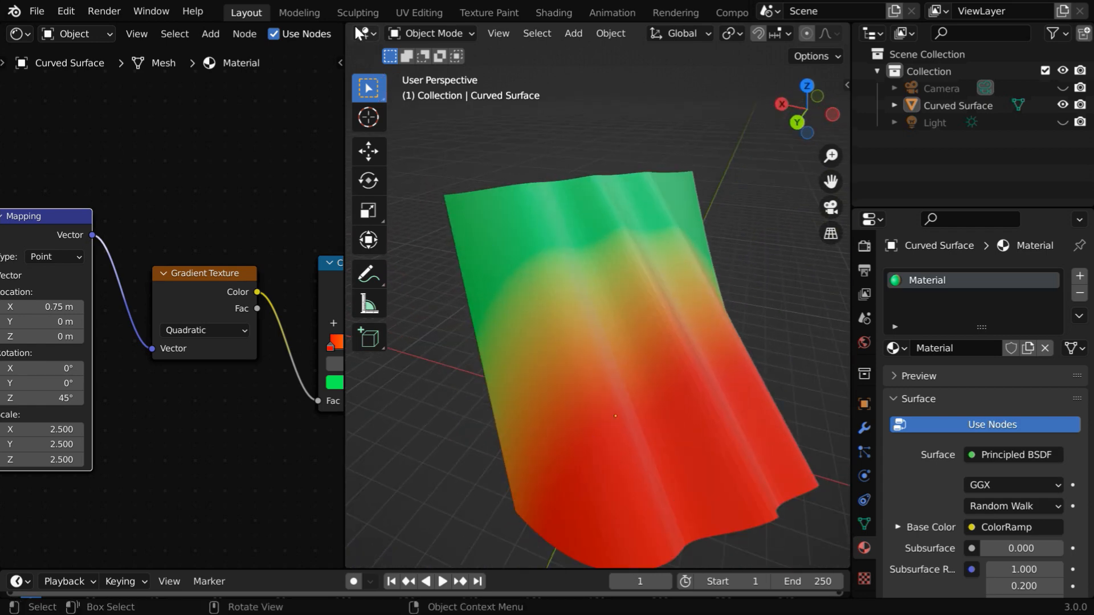
Merge the shader editor area into the 3D viewport and show the whole gradient surface
left_click_drag(347, 25, 240, 45)
scroll(443, 327, "down", 4)
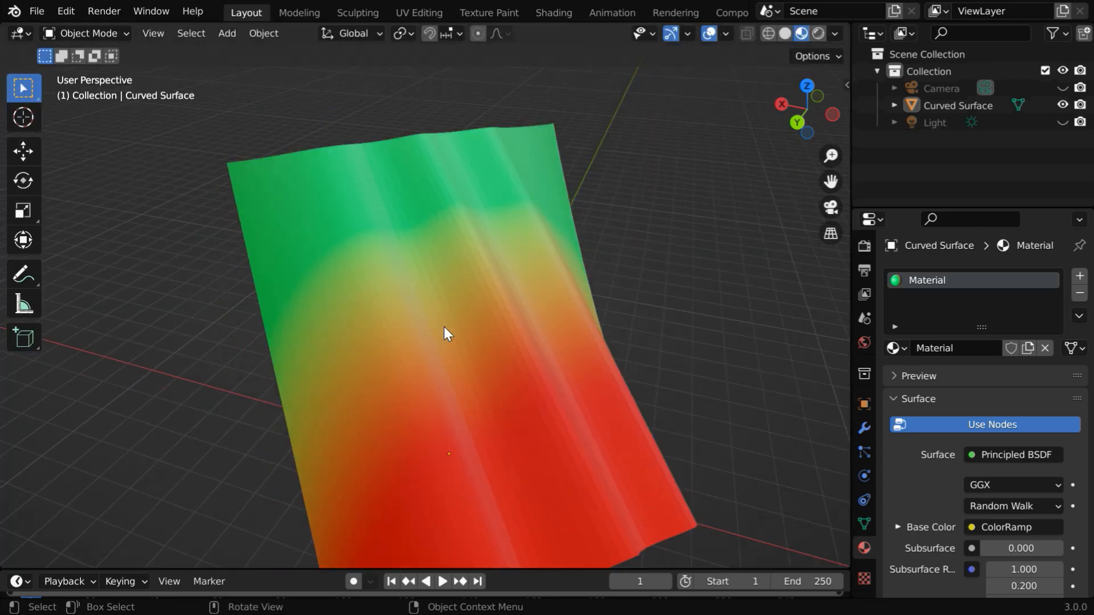
mouse_move(501, 464)
middle_mouse_down()
mouse_move(381, 459)
mouse_move(535, 450)
mouse_move(486, 440)
mouse_move(527, 460)
mouse_move(503, 452)
mouse_move(513, 452)
middle_mouse_up()
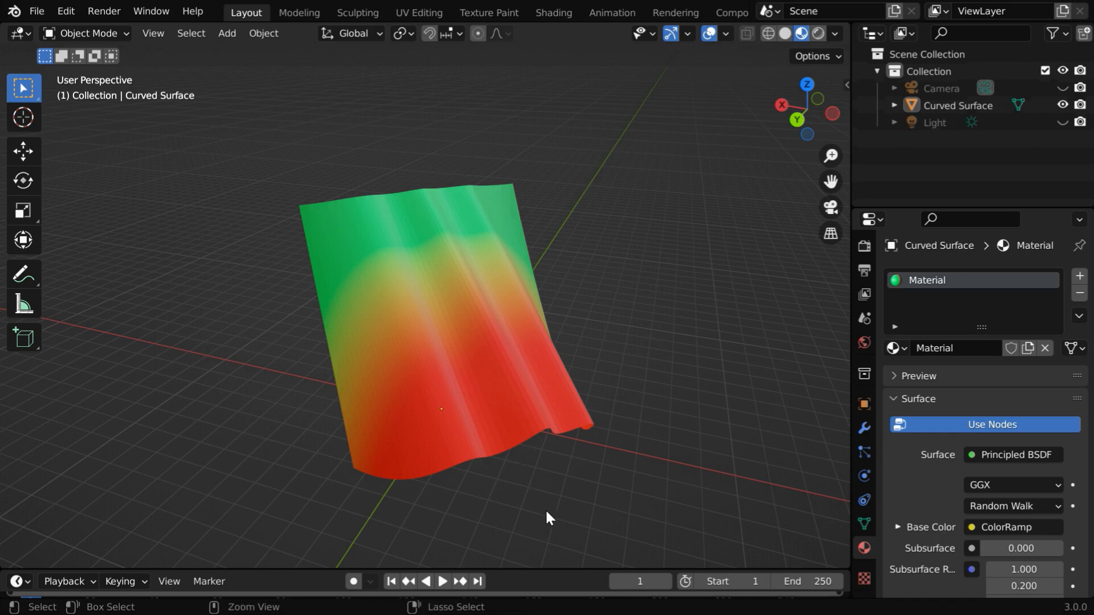
middle_click_drag(542, 507, 535, 477, "ctrl")
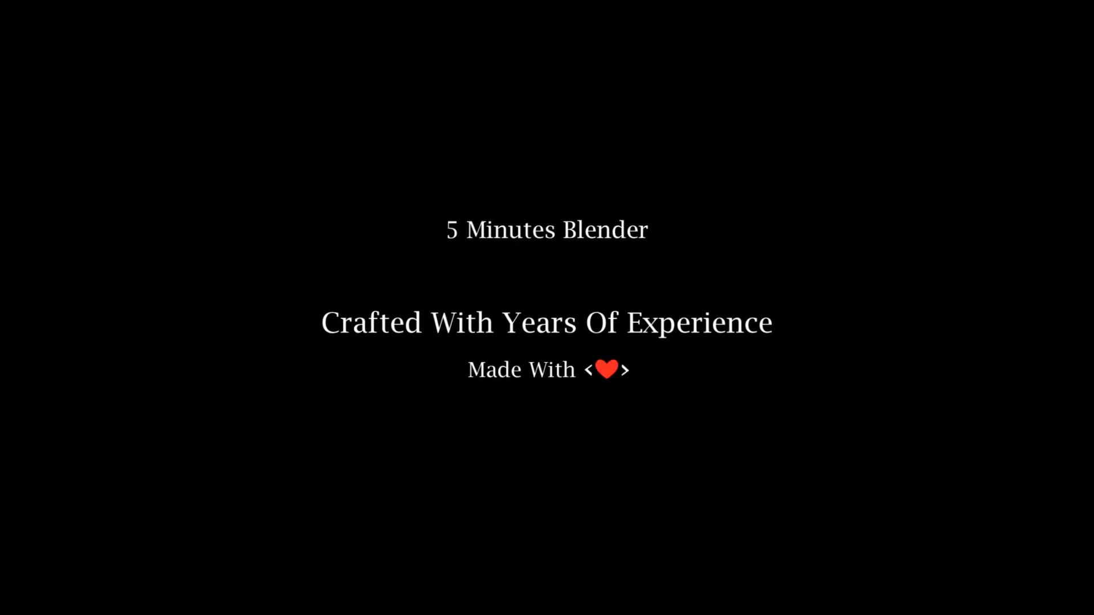